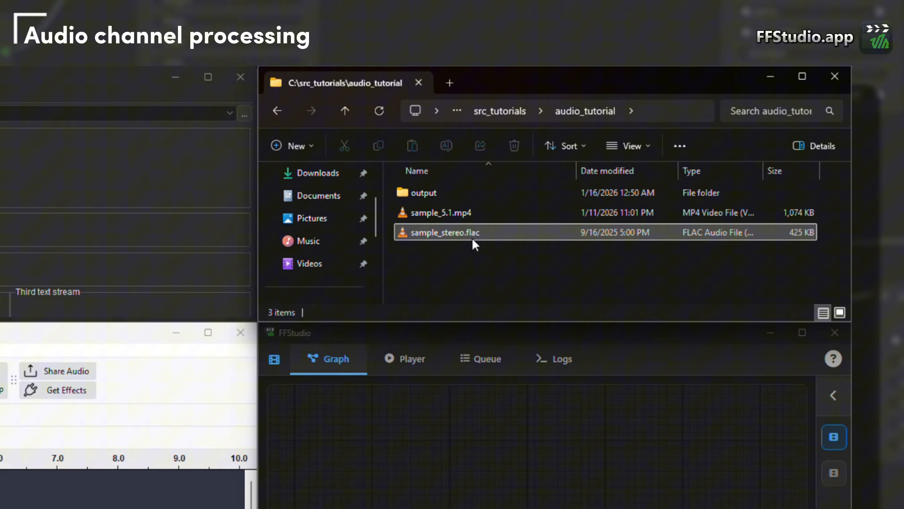
- Load sample_stereo.flac from the audio_tutorial folder into the media information viewer and into Audacity to examine its streams and waveform
left_click_drag(421, 232, 523, 237)
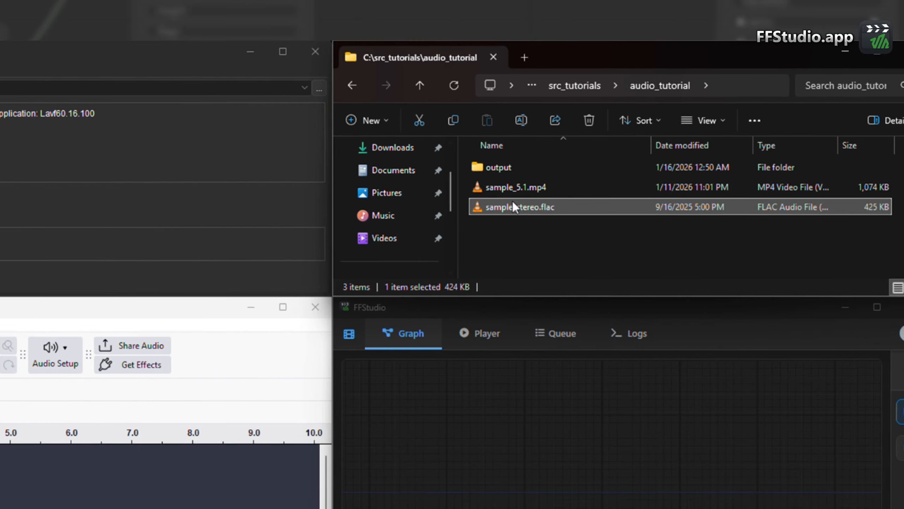
left_click_drag(352, 285, 497, 324)
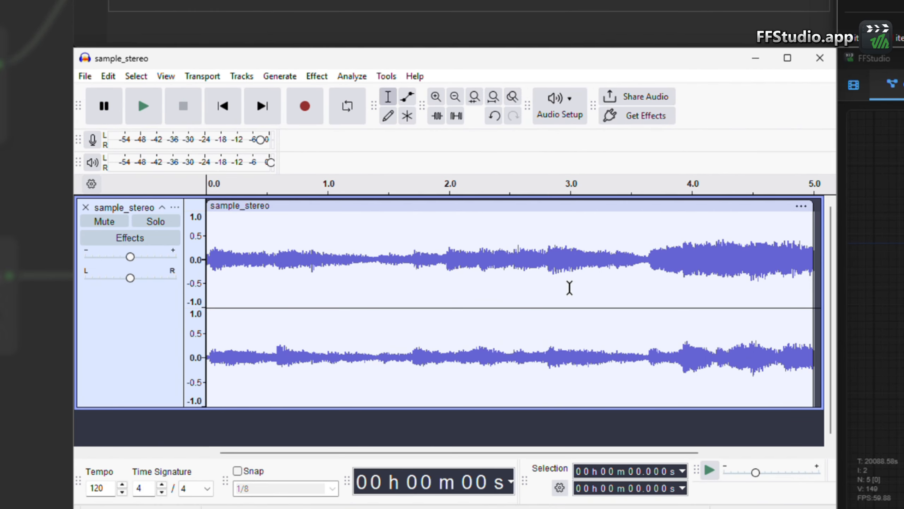
scroll(544, 286, "down", 3)
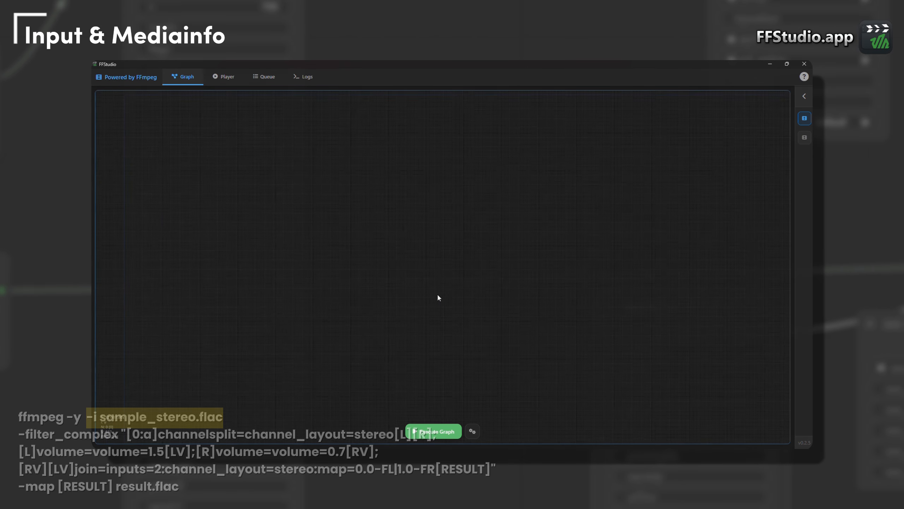
- In FFStudio, add an ffmpeg input node to the graph and choose sample_stereo.flac as its file
right_click(395, 227)
mouse_move(399, 230)
mouse_move(432, 230)
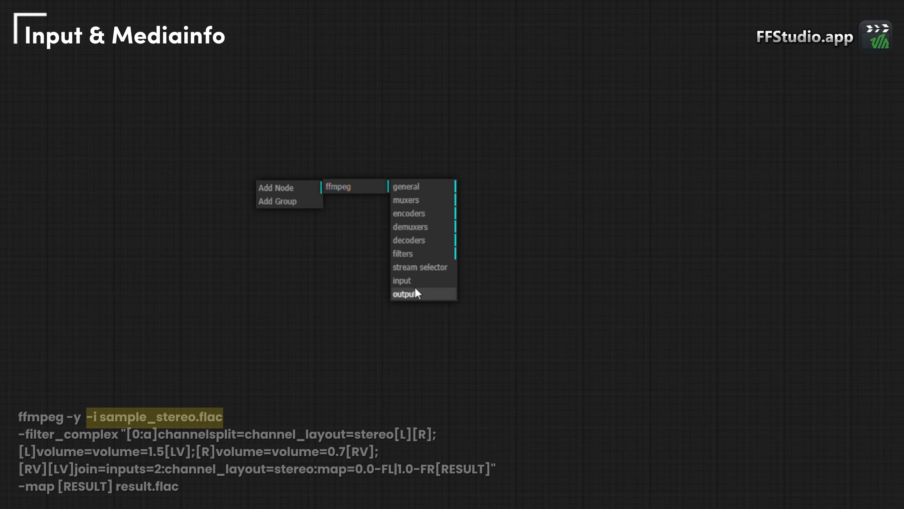
left_click(413, 282)
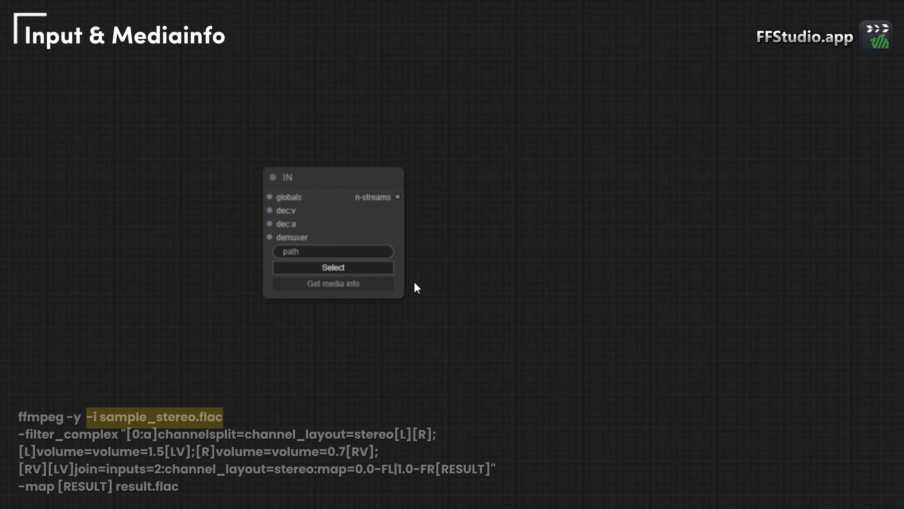
left_click(387, 270)
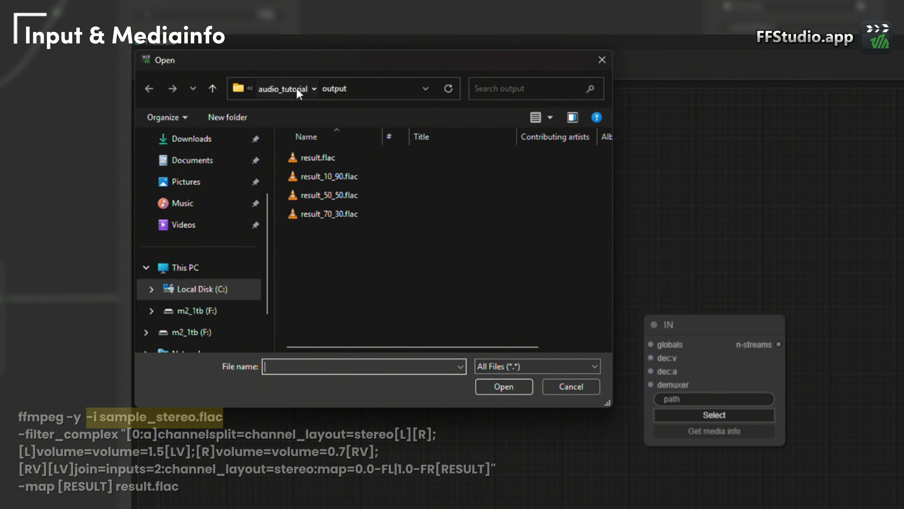
left_click(297, 88)
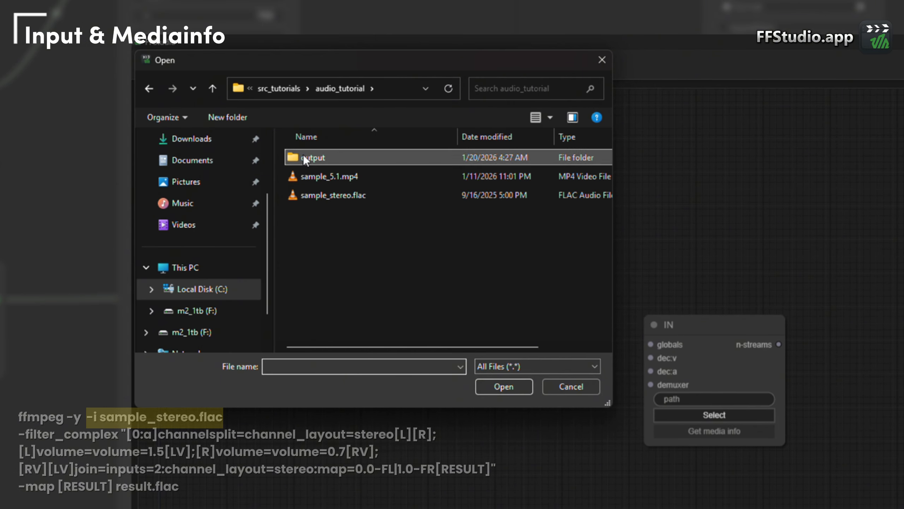
double_click(317, 195)
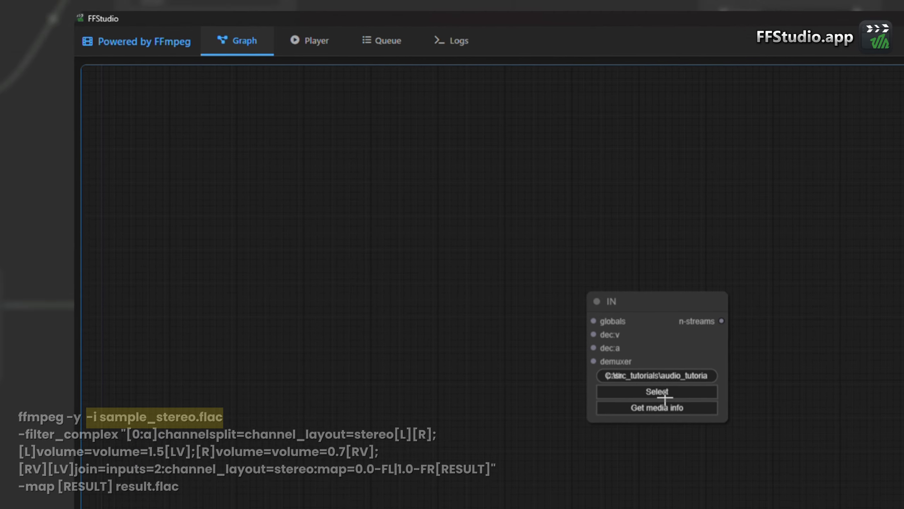
- Get the media info of sample_stereo.flac in the input node
left_click(694, 432)
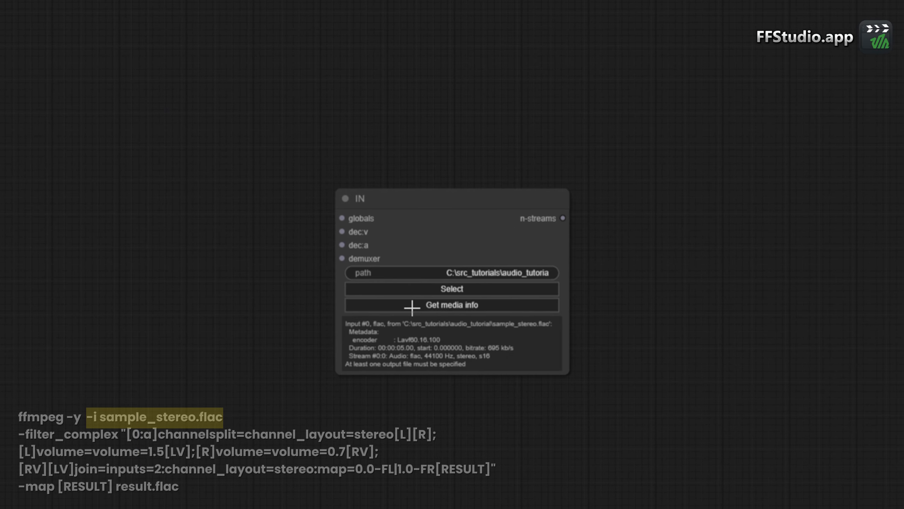
left_click_drag(491, 208, 469, 192)
scroll(458, 345, "down", 1)
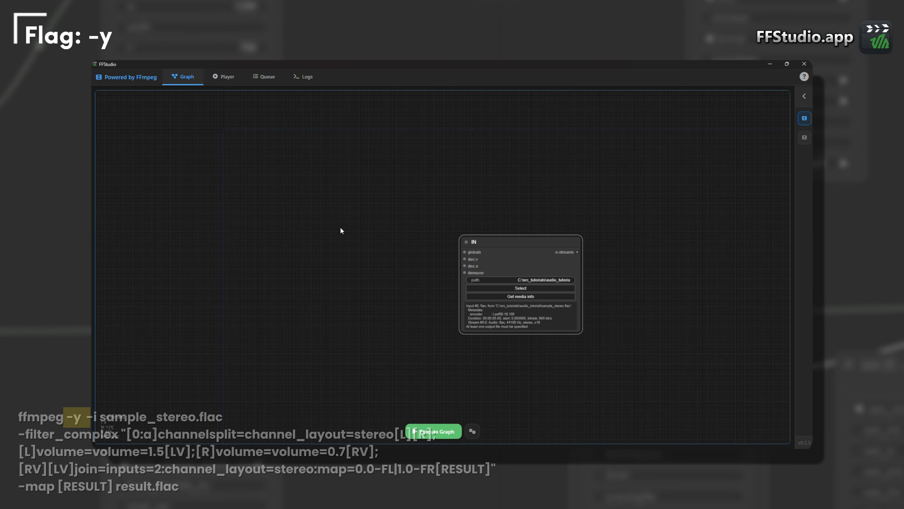
- Add a -y global option node, check its description and connect its globals output to the IN node's globals input
double_click(340, 226)
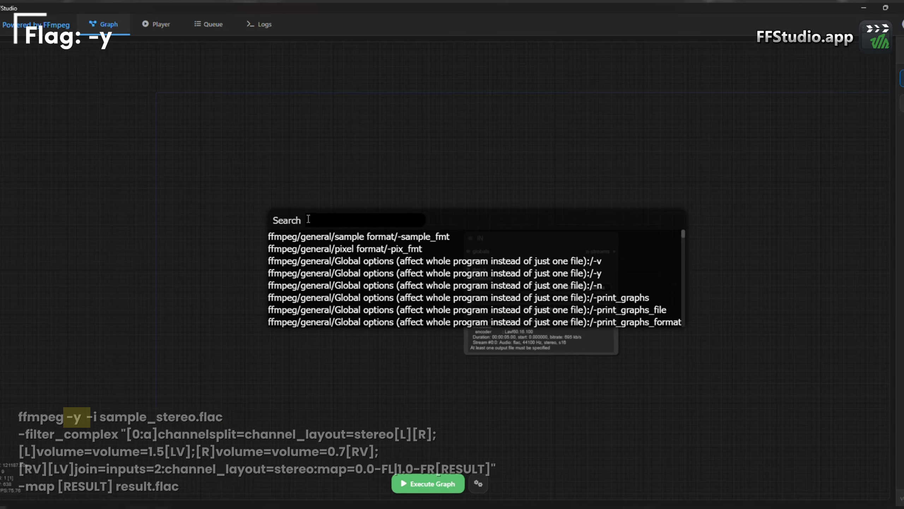
type("-y")
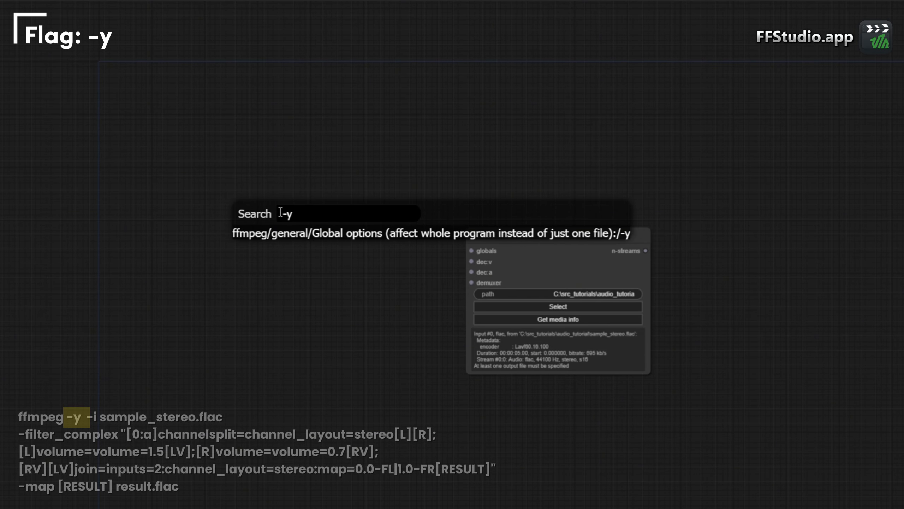
key("Down")
key("Return")
right_click(279, 217)
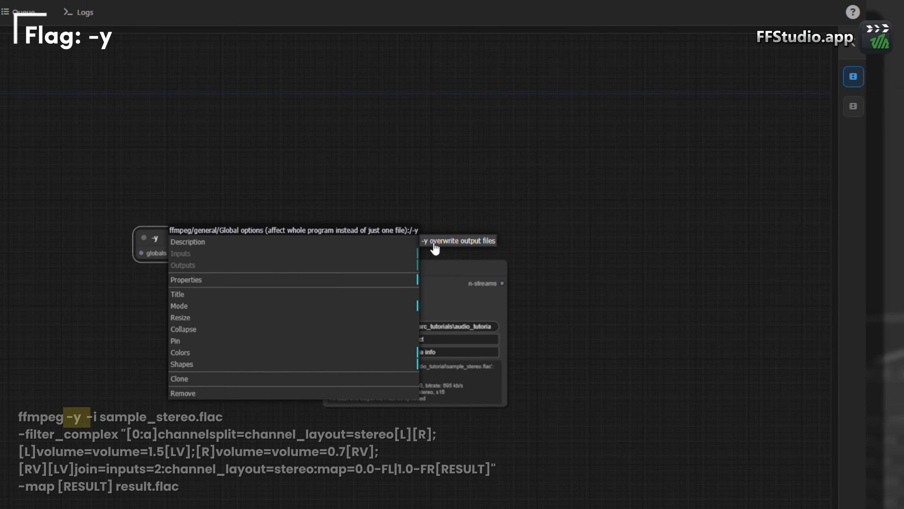
left_click(457, 223)
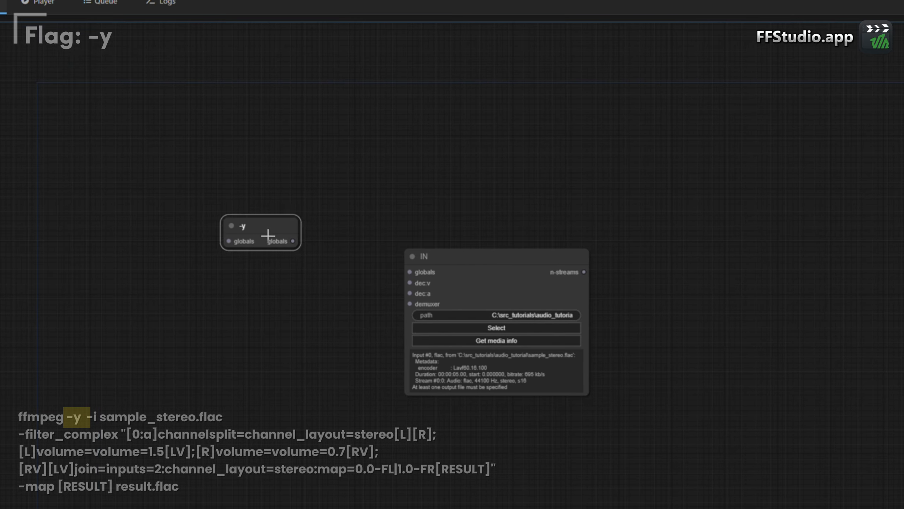
left_click_drag(268, 235, 410, 272)
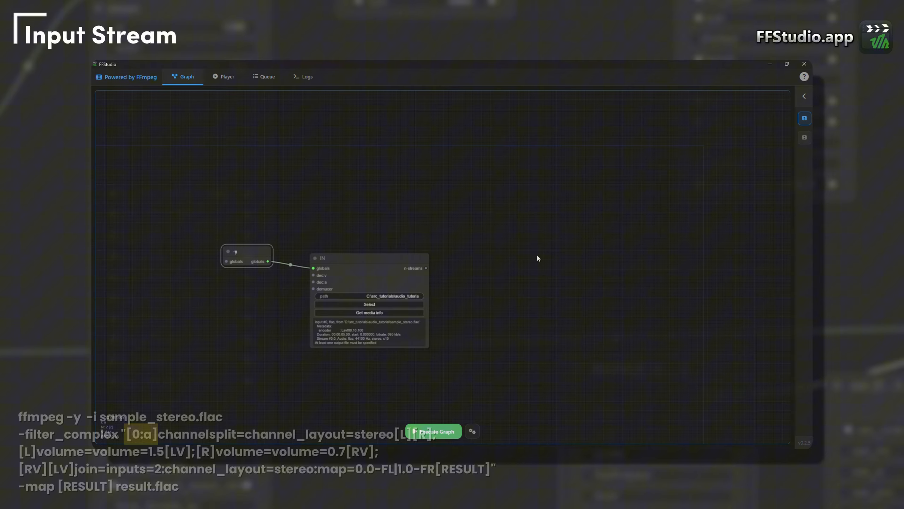
- Add a stream selector node beside the IN node
left_click_drag(537, 252, 477, 252)
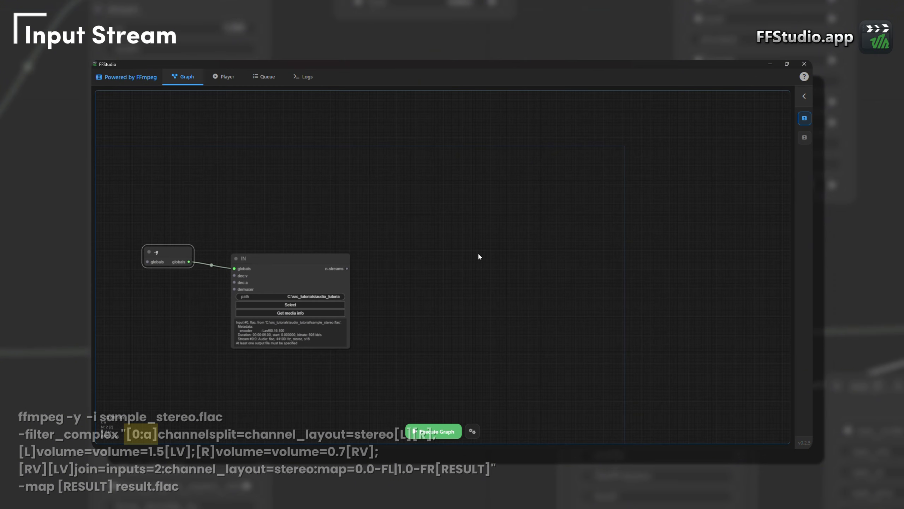
right_click(354, 266)
mouse_move(364, 268)
mouse_move(411, 268)
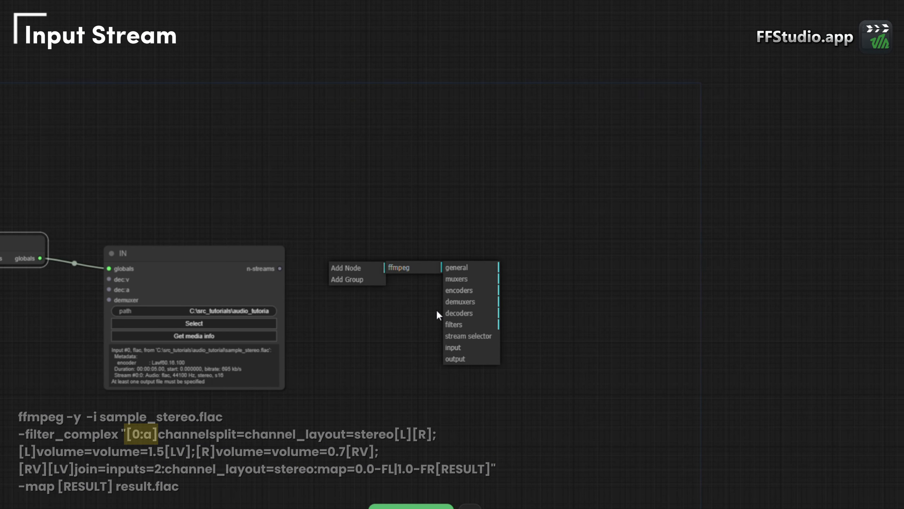
left_click(431, 318)
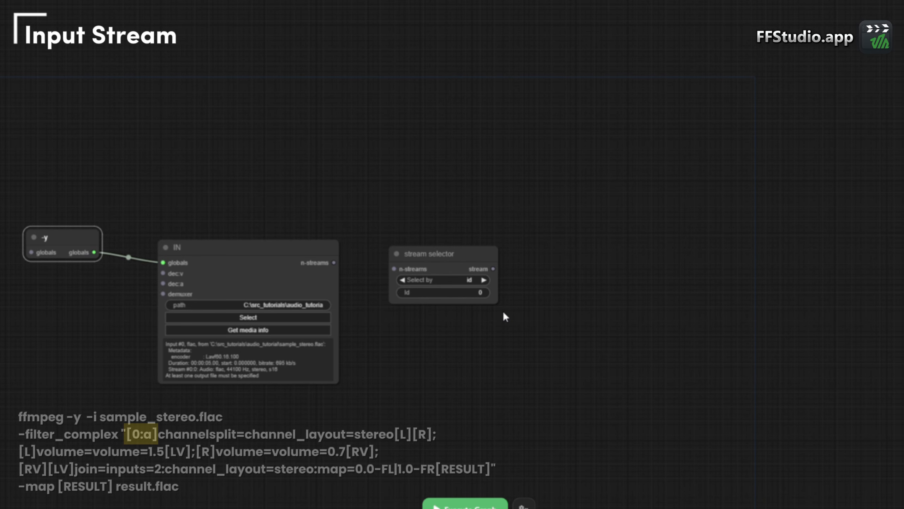
- Set the stream selector to select by type audio and connect the IN node's n-streams output to it
left_click(489, 280)
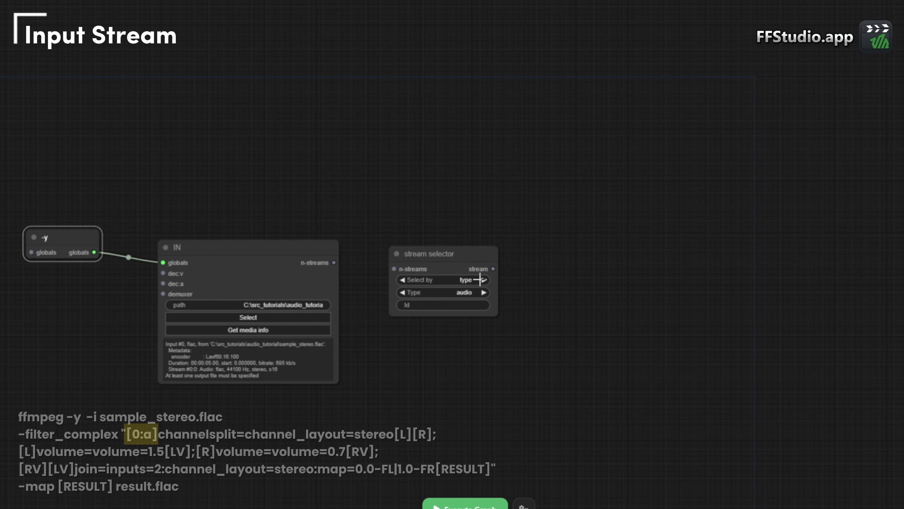
left_click_drag(474, 264, 467, 239)
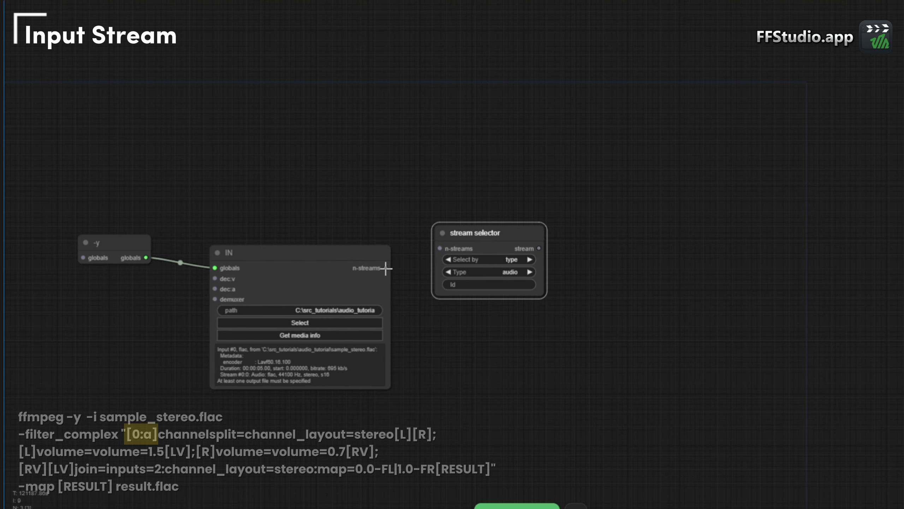
left_click_drag(385, 267, 440, 249)
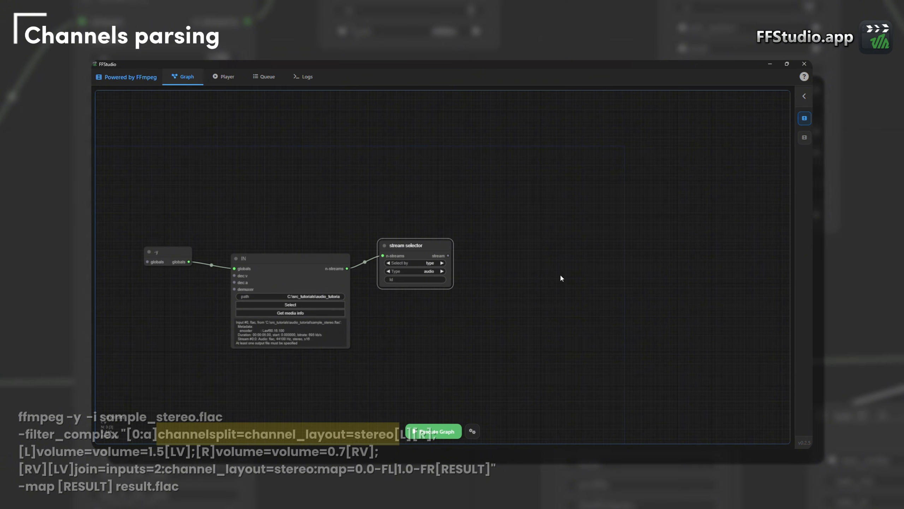
- Add a channelsplit filter node beside the stream selector and connect the selector's stream output to its stream input
left_click_drag(564, 273, 540, 278)
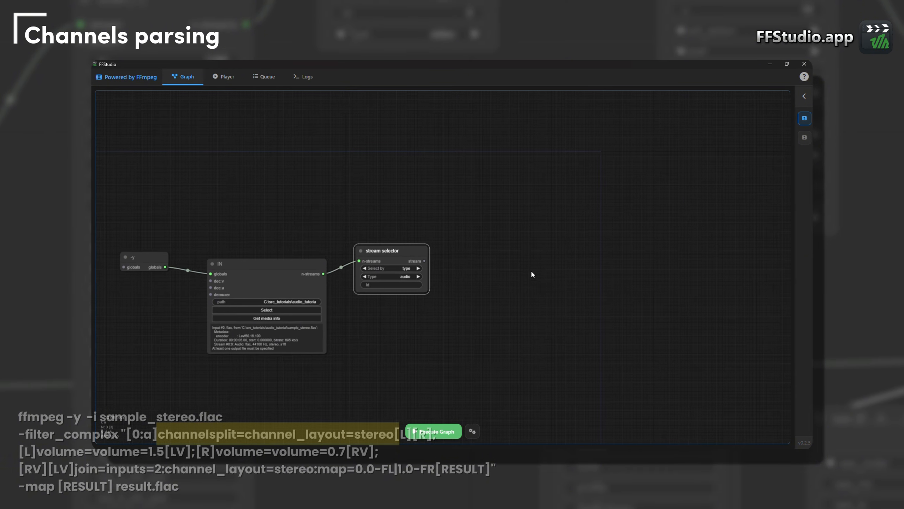
double_click(496, 233)
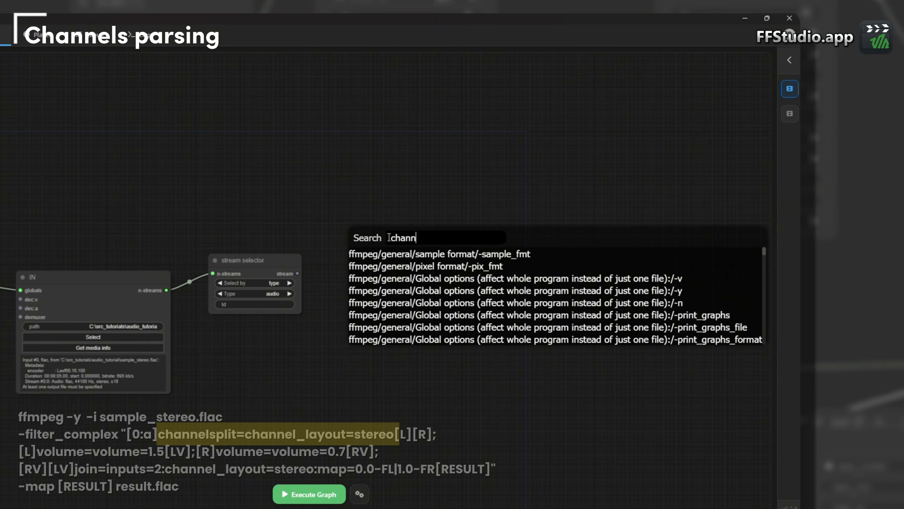
key("Down")
key("Down")
key("Down")
key("Return")
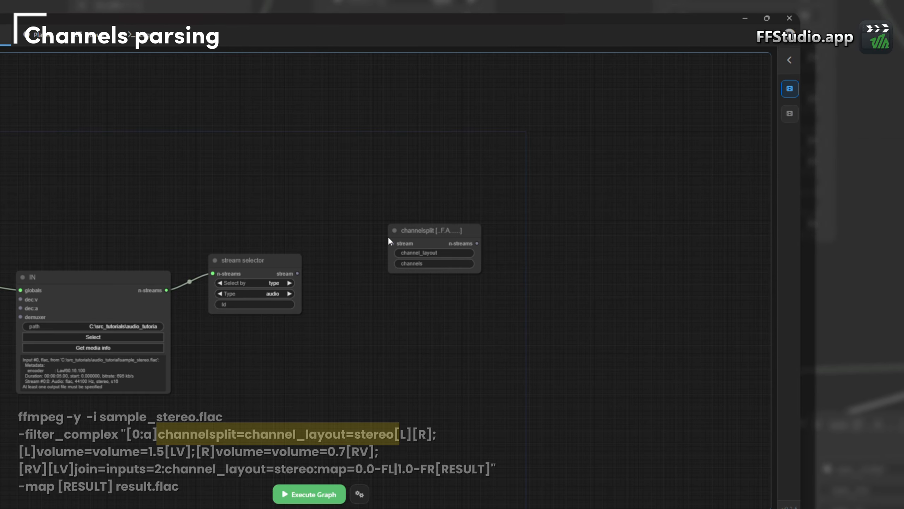
left_click_drag(424, 235, 367, 280)
left_click_drag(298, 273, 321, 284)
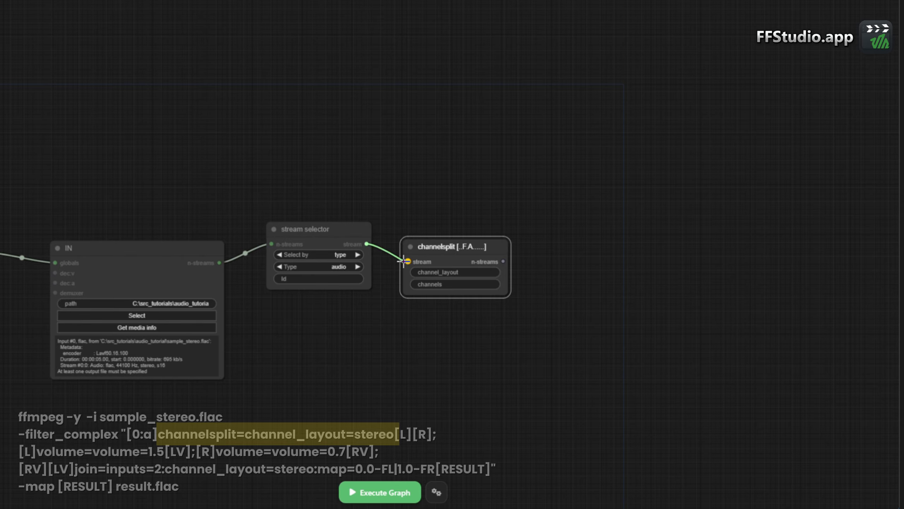
left_click_drag(405, 261, 407, 261)
- Check the channelsplit filter's description and set its channel_layout to stereo
right_click(460, 247)
mouse_move(471, 248)
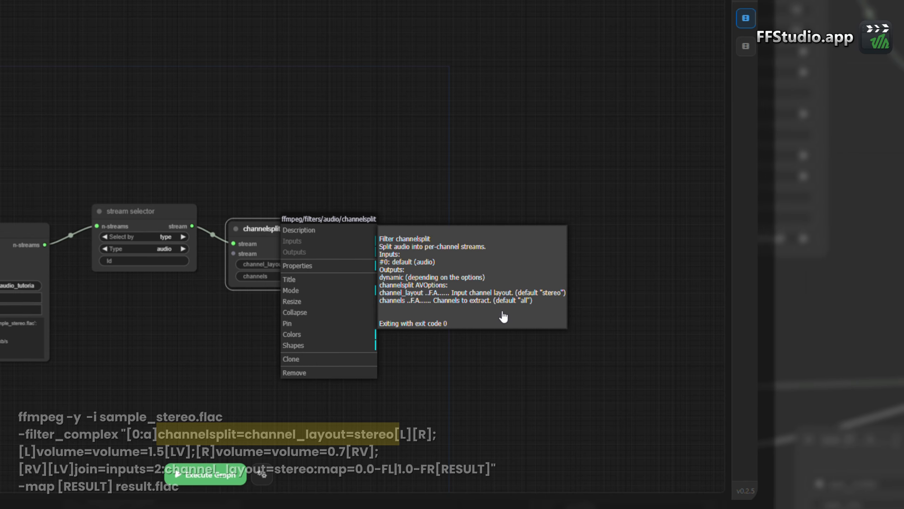
left_click(570, 303)
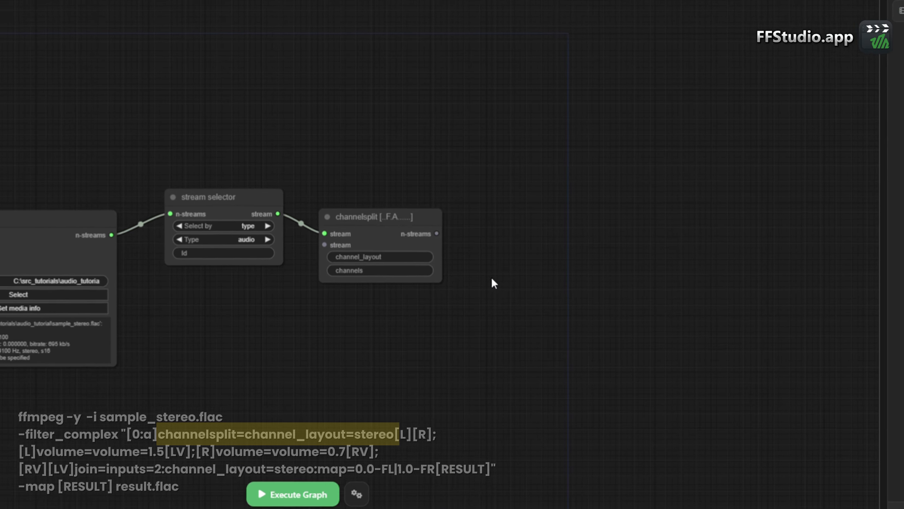
left_click(470, 250)
type("stereo")
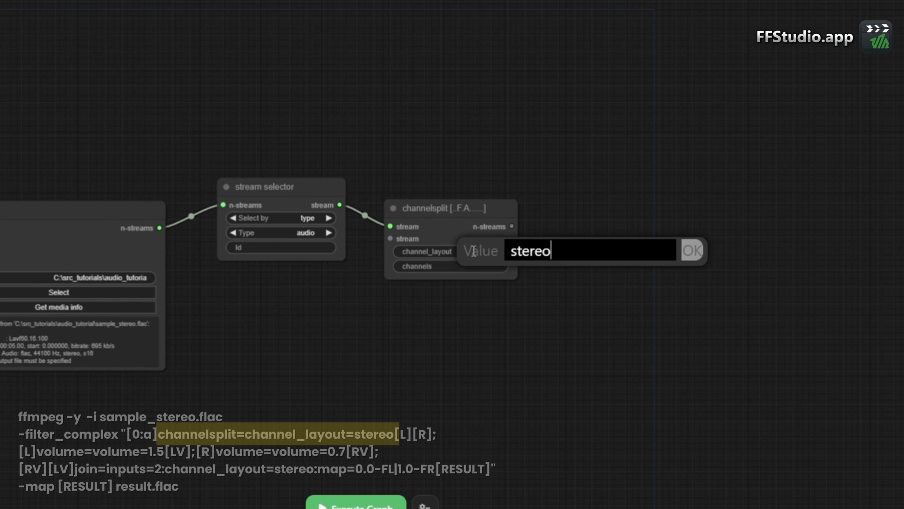
key("Return")
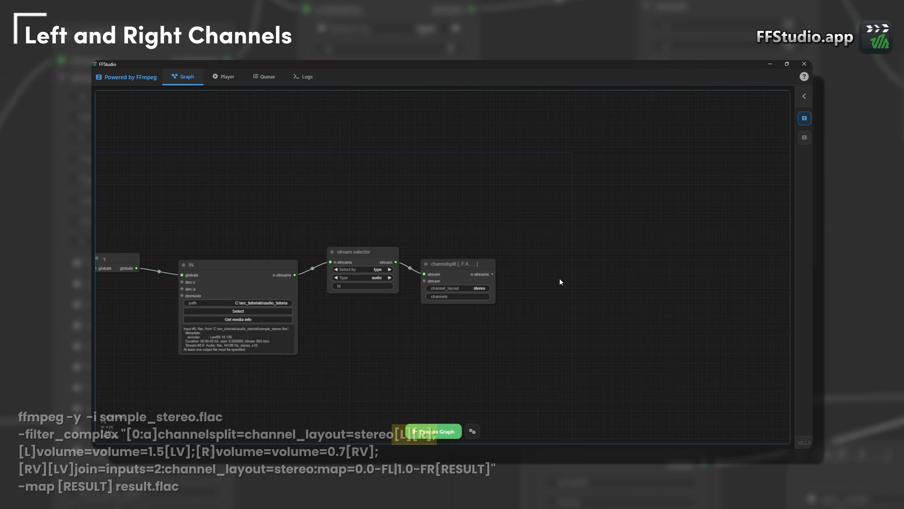
- Duplicate the stream selector, place the copy on the far side of channelsplit and set it to select by name
left_click_drag(561, 280, 497, 286)
left_click(303, 258)
key("ctrl+c")
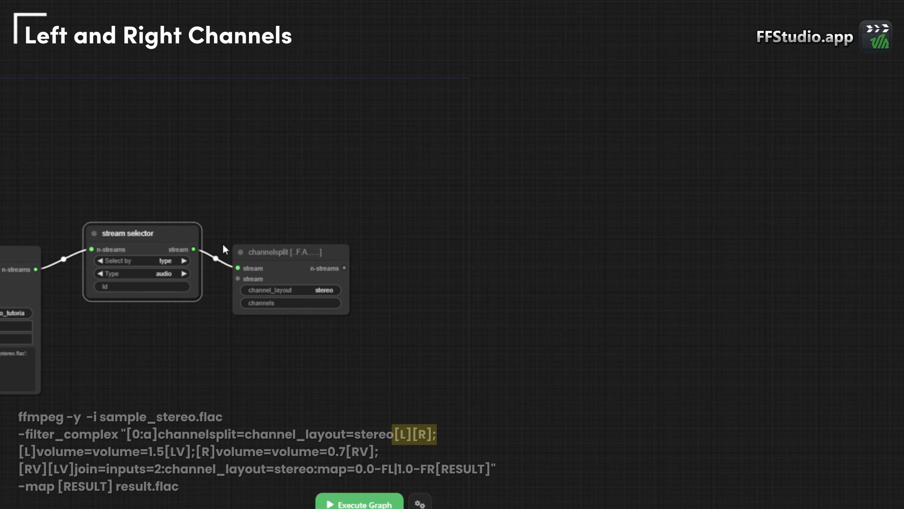
key("ctrl+v")
left_click_drag(373, 260, 483, 250)
left_click_drag(437, 220, 415, 210)
left_click(469, 237)
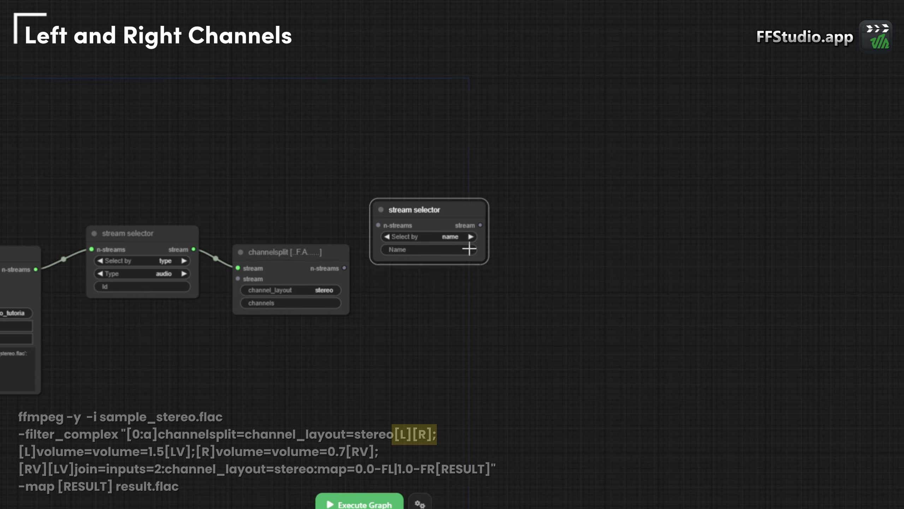
- Set the copied selector's name to L and connect the channelsplit n-streams output to it
left_click(463, 250)
type("L")
key("Return")
mouse_move(344, 267)
left_mouse_down()
mouse_move(370, 255)
mouse_move(378, 225)
left_mouse_up()
- Duplicate the L stream selector and place the copy below it
key("ctrl+c")
key("ctrl+v")
left_click_drag(507, 234, 413, 308)
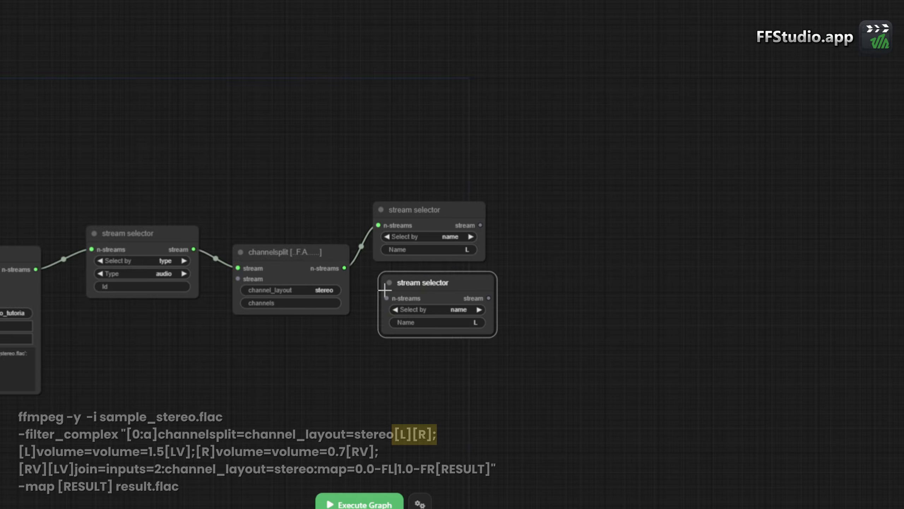
- Set the lower selector's name to R and connect the channelsplit n-streams output to it
left_click(464, 328)
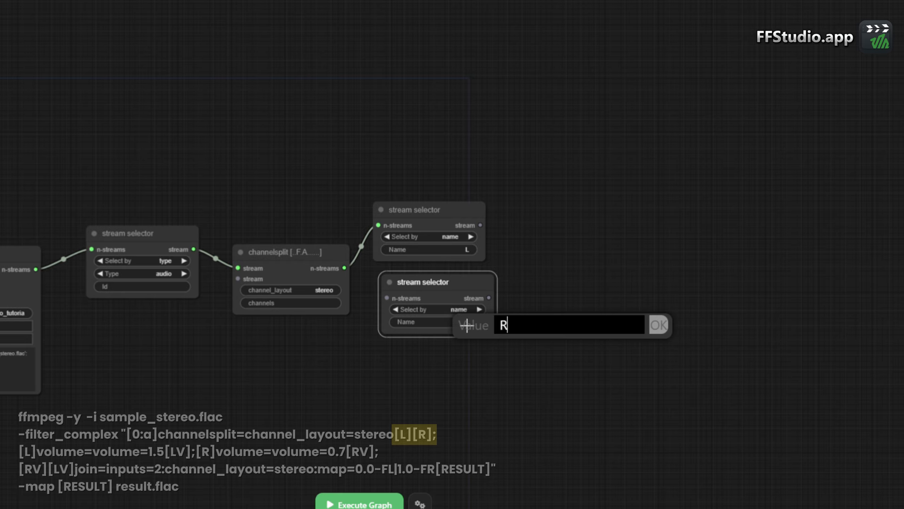
type("R")
key("Return")
left_click_drag(344, 268, 415, 299)
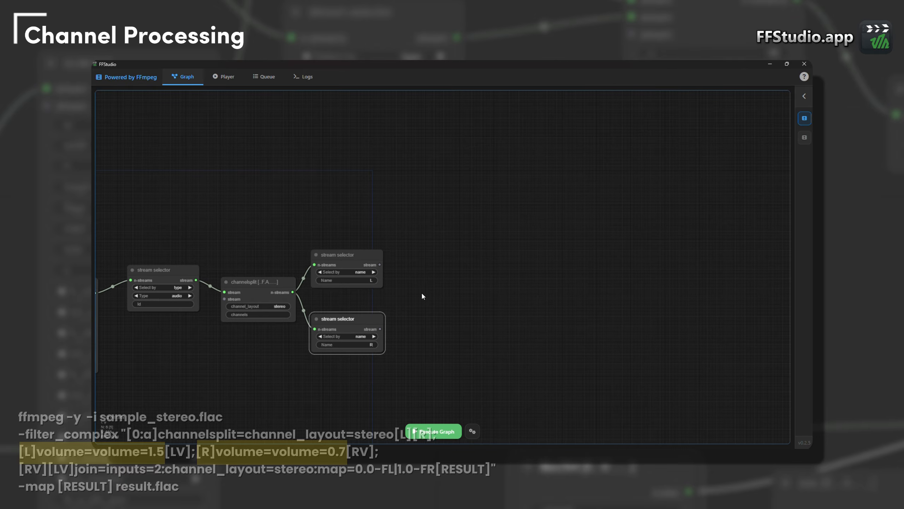
- Add a volume filter node and place it beside and slightly above the L stream selector
left_click(347, 251)
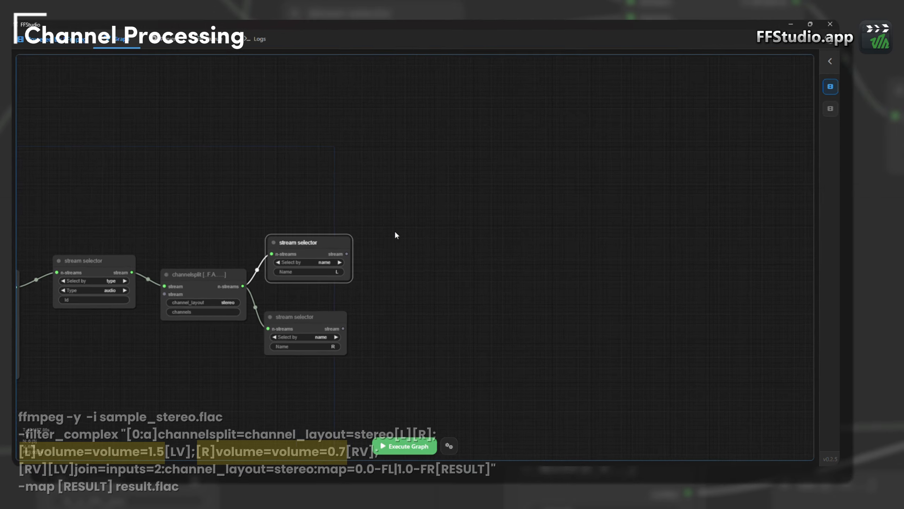
double_click(427, 244)
type("vol")
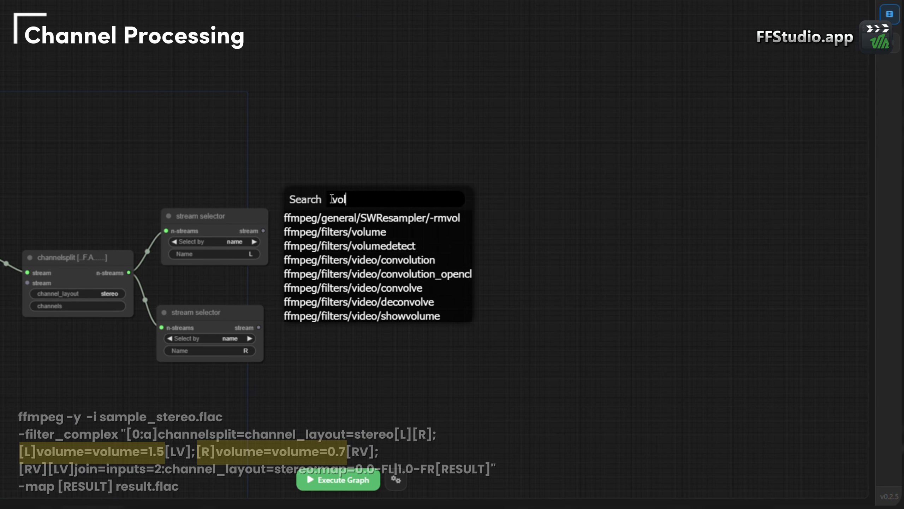
key("Down")
key("Down")
key("Return")
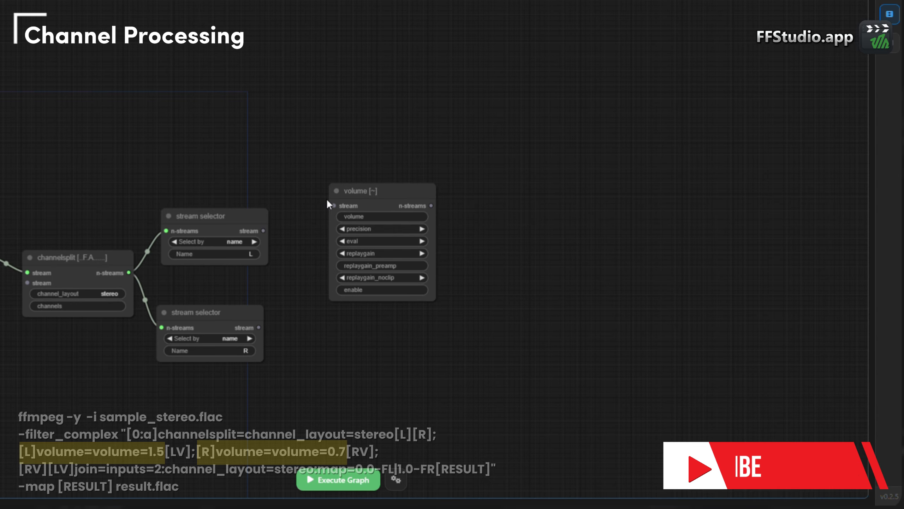
left_click_drag(331, 198, 304, 166)
- Set the volume of the new volume filter node to 0.3
left_click(371, 190)
type("0.3")
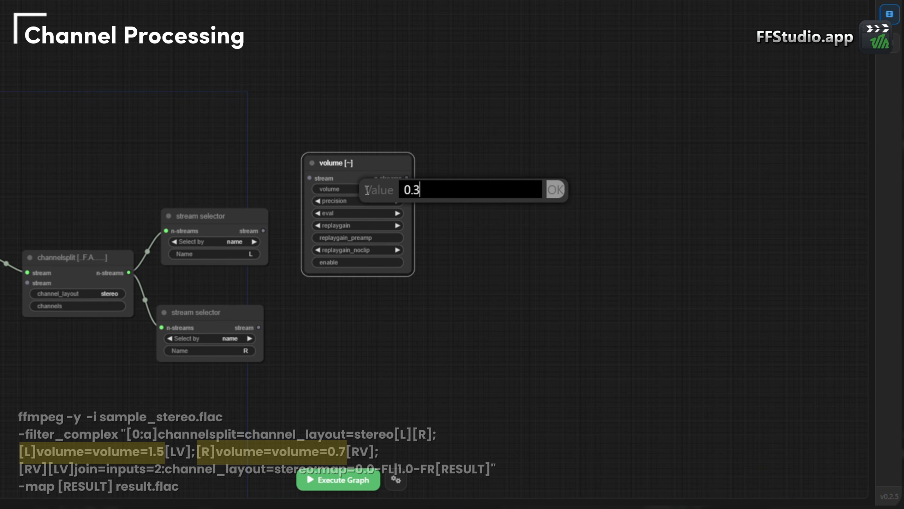
key("Return")
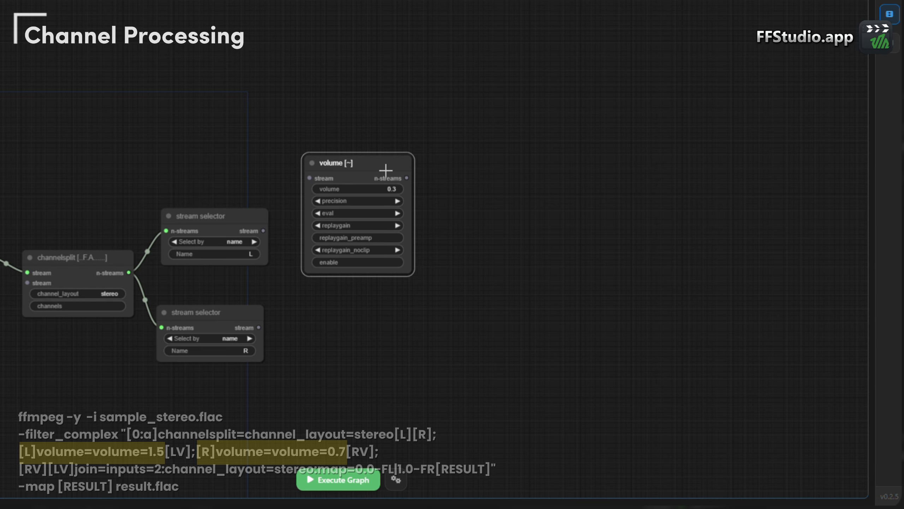
- Duplicate the volume node below the original, beside the R stream selector, and set the copy's volume to 0.7
key("ctrl+c")
key("ctrl+v")
left_click_drag(459, 167, 336, 318)
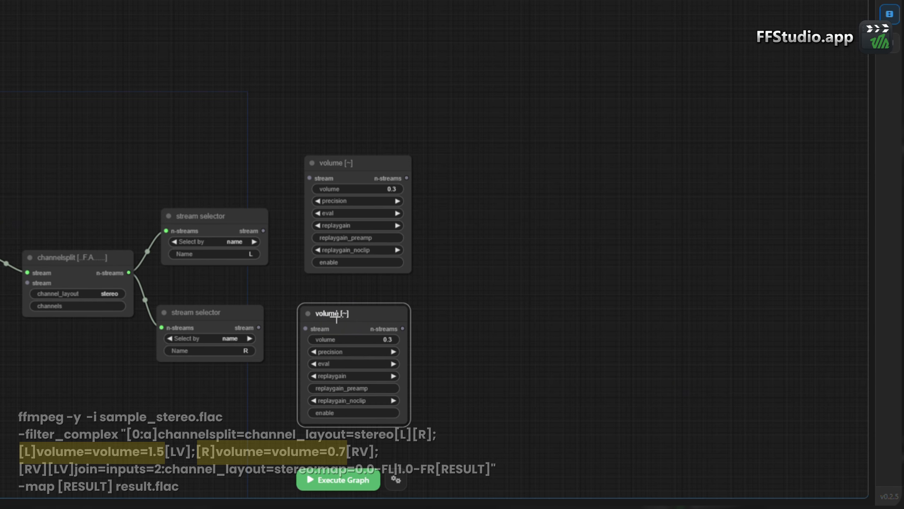
left_click(364, 340)
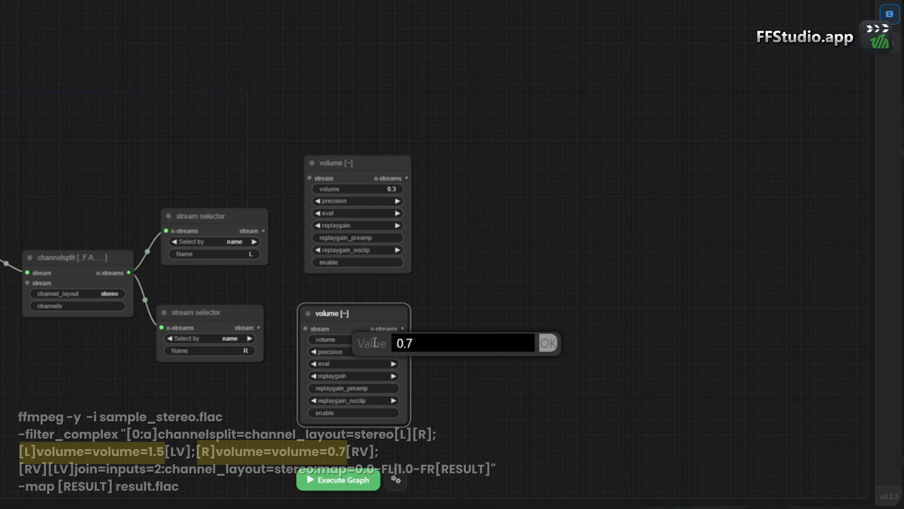
key("Return")
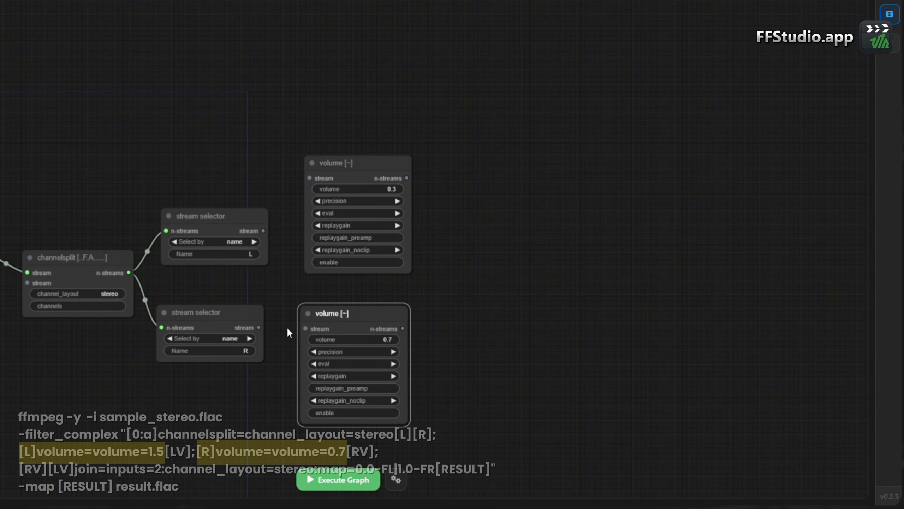
- Connect the R and L selector streams to the lower and upper volume nodes, and set the upper node's volume to 0.5
left_click_drag(259, 327, 306, 328)
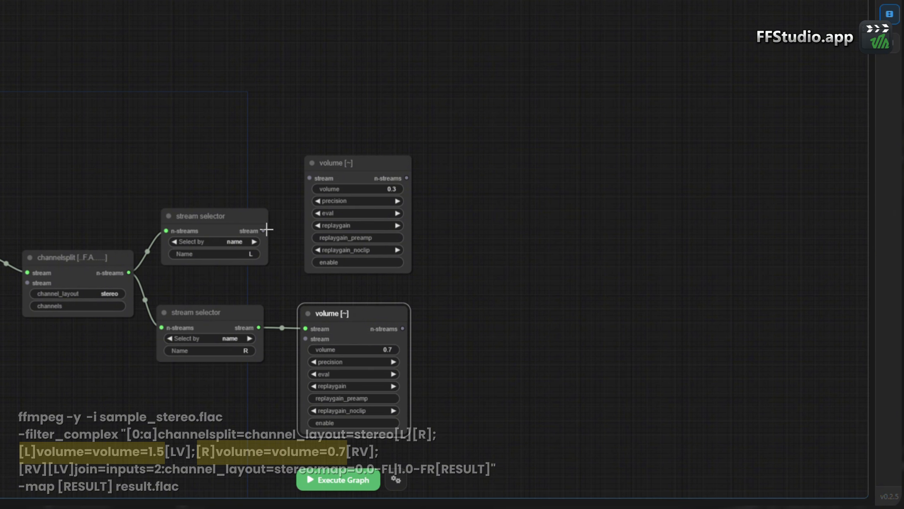
left_click_drag(266, 229, 310, 178)
left_click(392, 199)
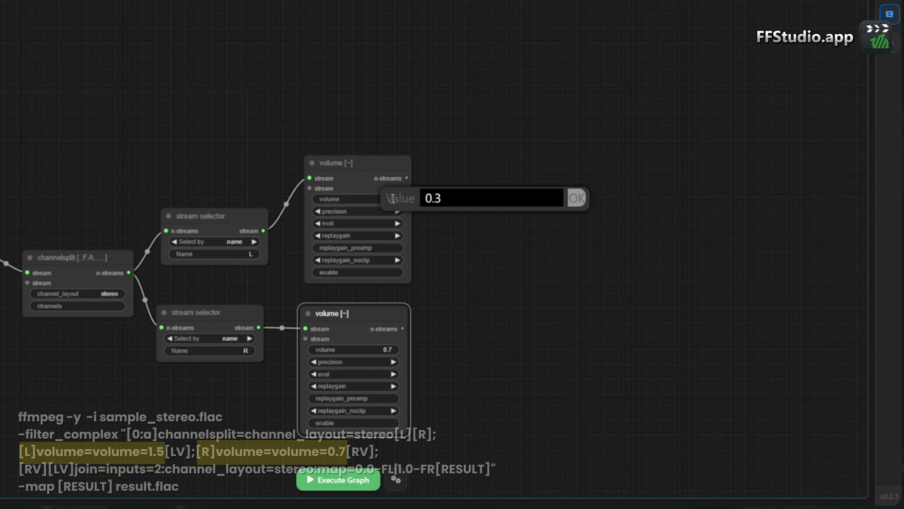
type(".5")
key("Return")
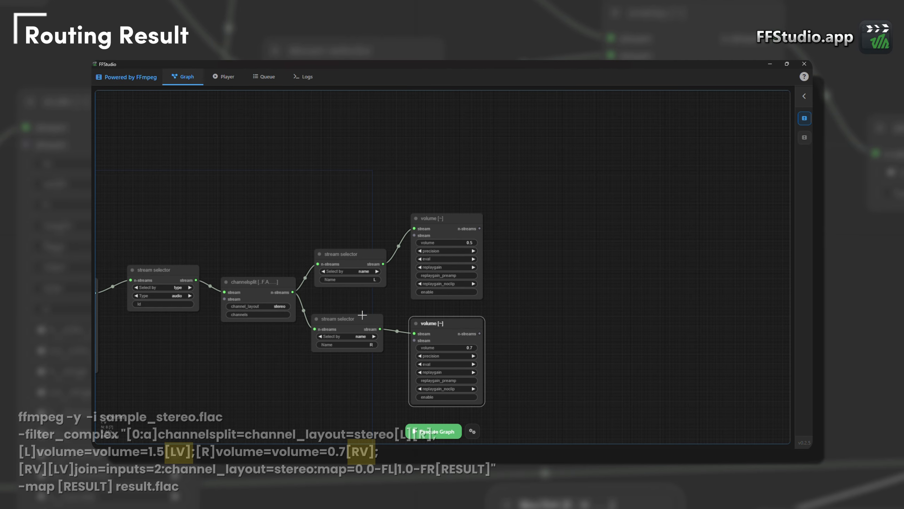
- Duplicate the L and R stream selectors together and place the copies beyond the two volume nodes
left_click(362, 315)
left_click(361, 255, "ctrl")
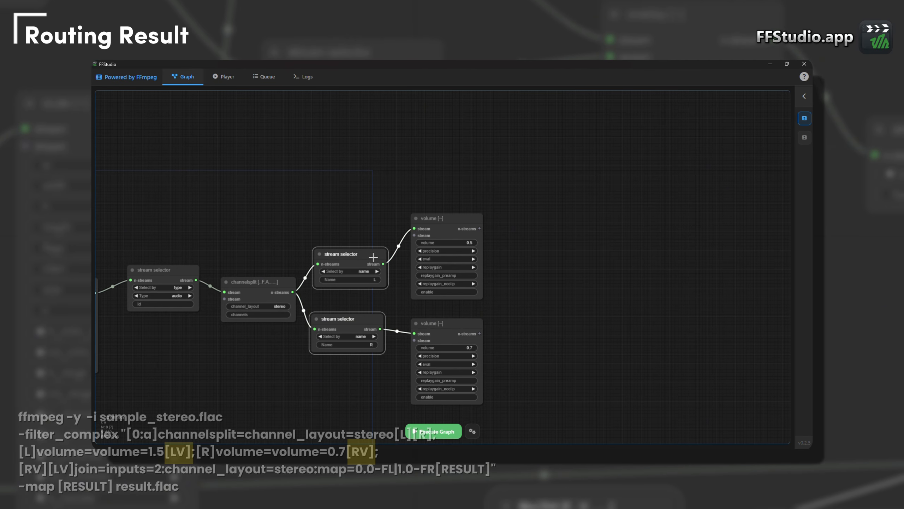
key("ctrl+c")
key("ctrl+v")
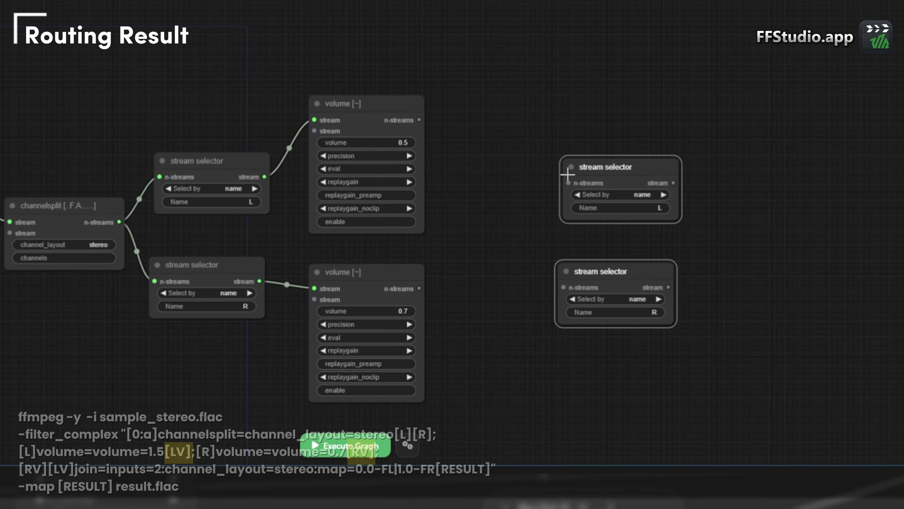
left_click_drag(599, 163, 508, 137)
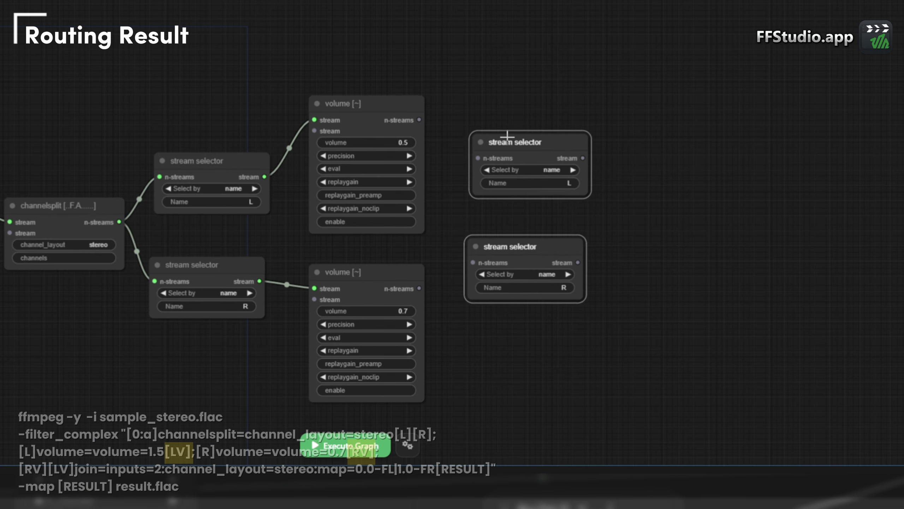
- Rename the copied L selector to LV and the copied R selector to RV
left_click(612, 171)
left_click(570, 182)
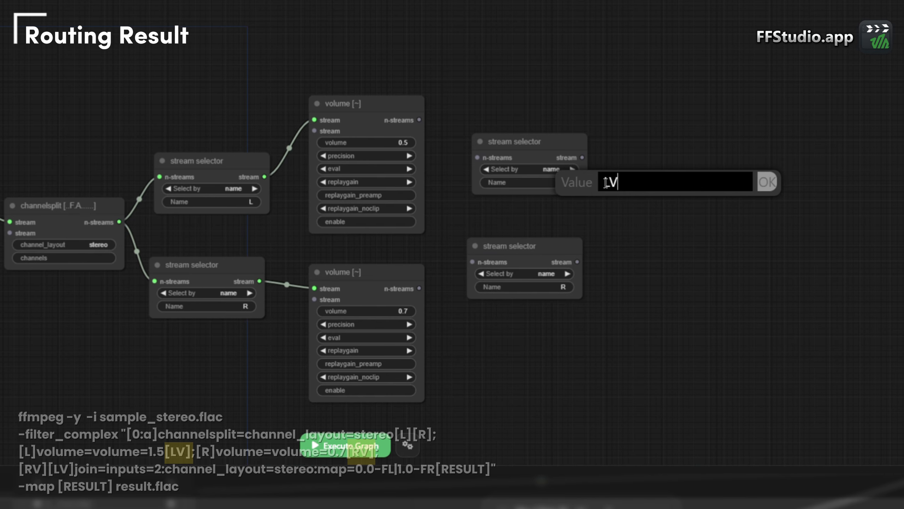
type("V")
key("Return")
left_click(566, 288)
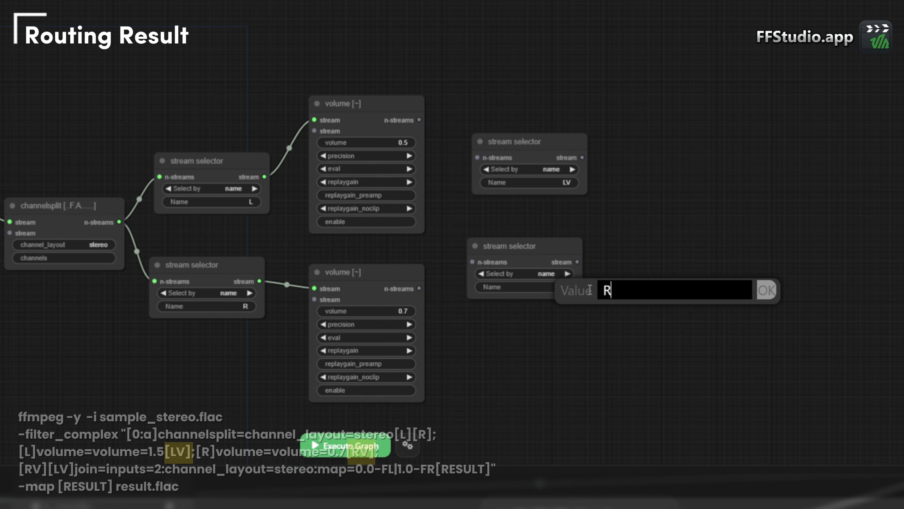
type("V")
key("Return")
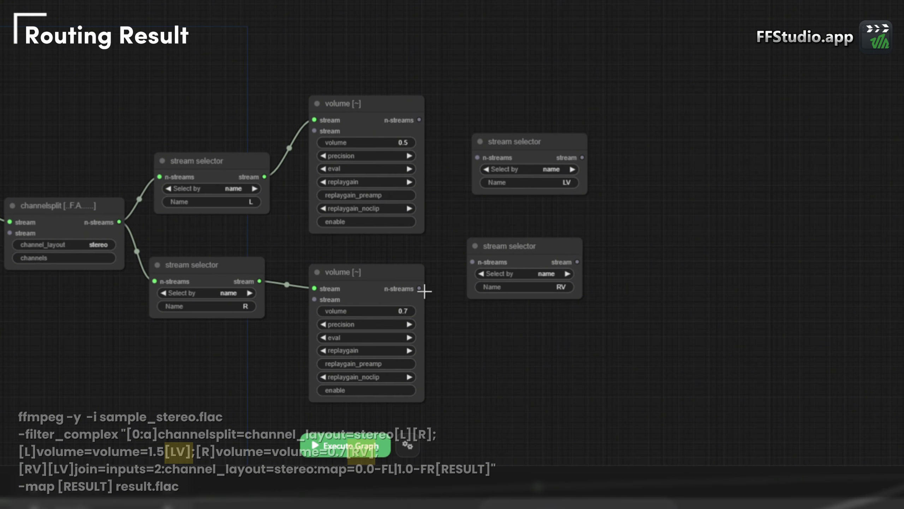
- Connect the lower volume node's n-streams output to RV and the upper one's to LV, and adjust the RV selector's position
left_click_drag(420, 289, 469, 257)
left_click_drag(420, 120, 478, 163)
left_click_drag(526, 241, 511, 248)
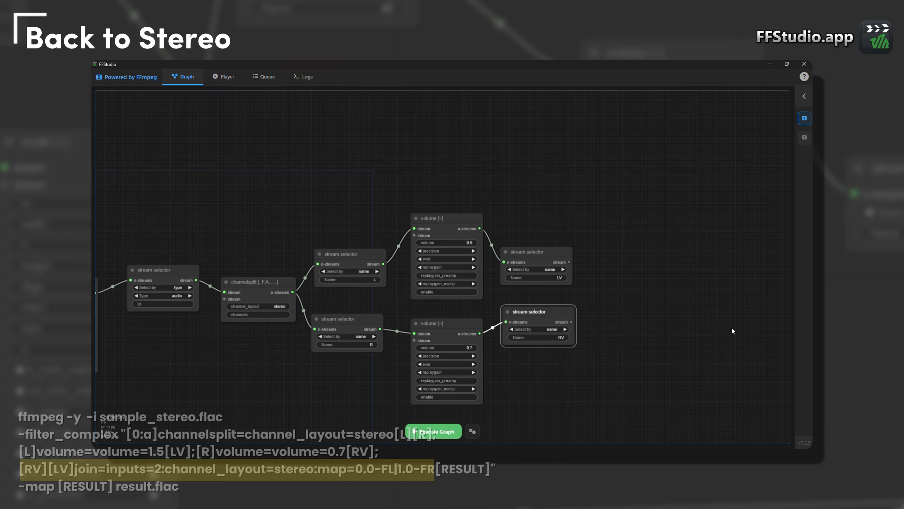
- Add a join filter node in the empty canvas area beyond the LV and RV stream selectors
left_click_drag(708, 329, 502, 331)
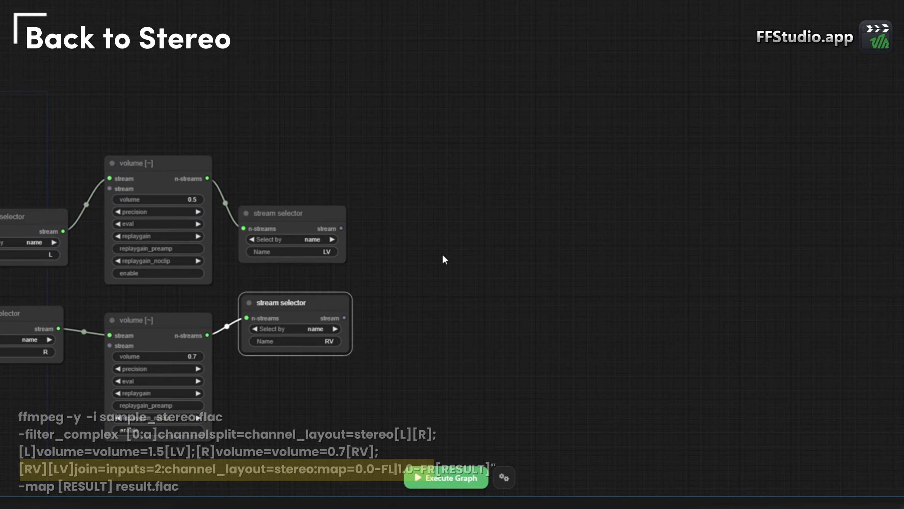
double_click(433, 282)
type("jo")
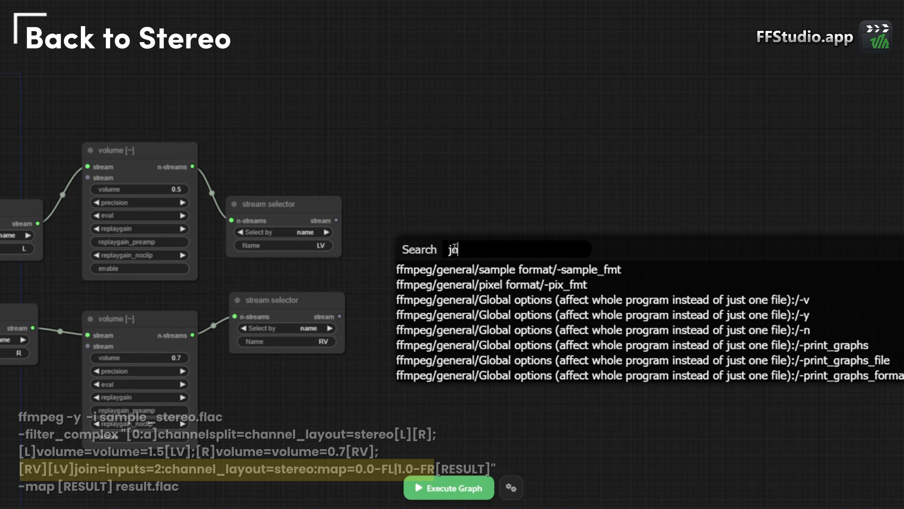
type("in")
key("Down")
key("Return")
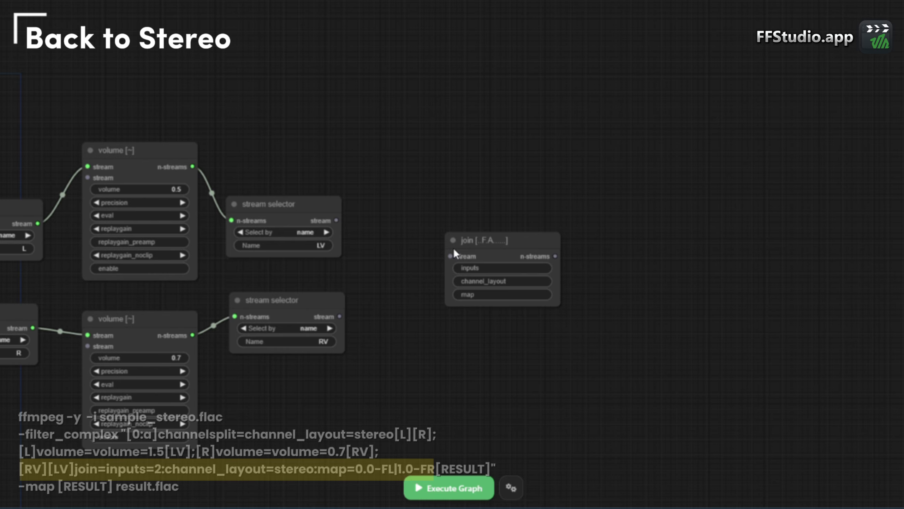
- Set the join node's inputs to 2 and its channel_layout to stereo
left_click(498, 268)
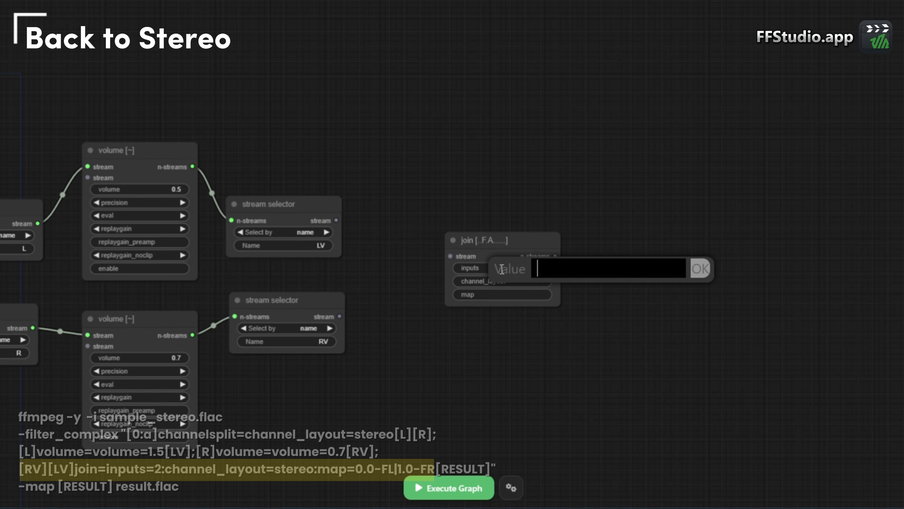
type("2")
left_click(694, 268)
left_click(552, 281)
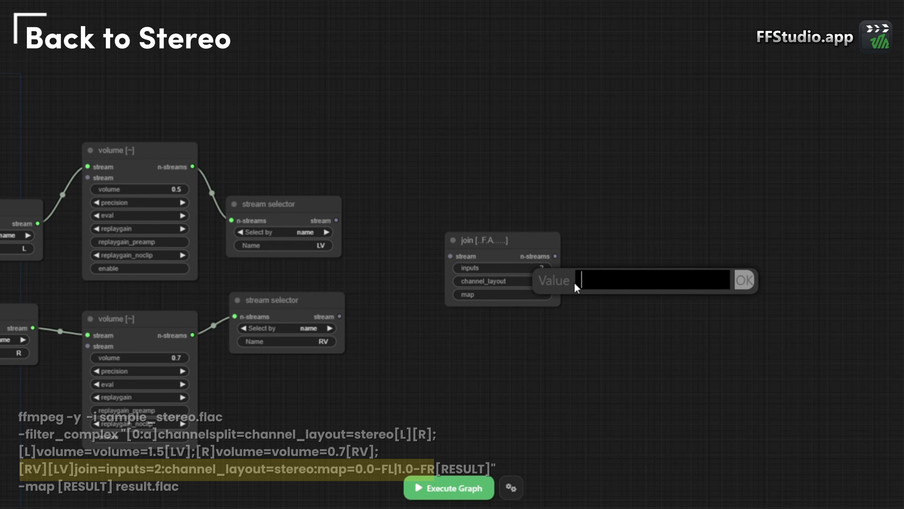
type("stereo")
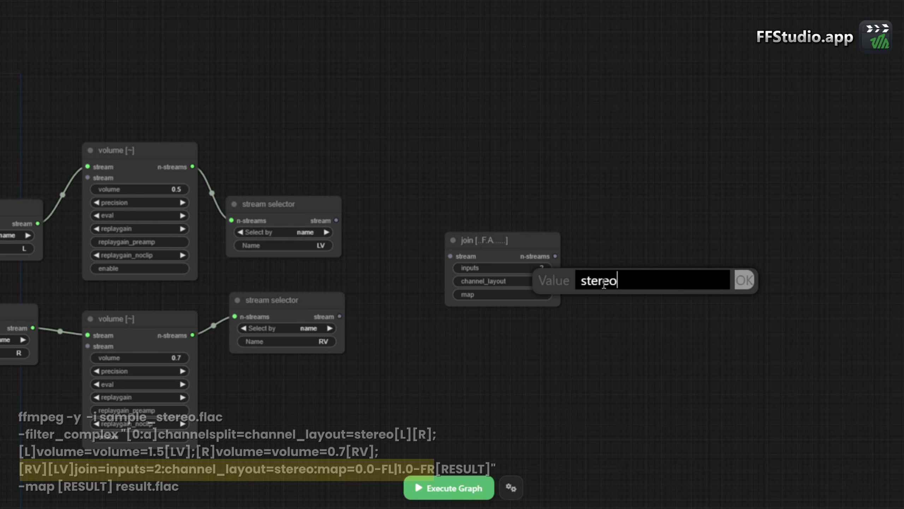
key("Return")
- Move the join node closer to the selectors and connect the LV stream to its first input and the RV stream to its second
left_click_drag(550, 241, 504, 245)
left_click_drag(336, 220, 407, 260)
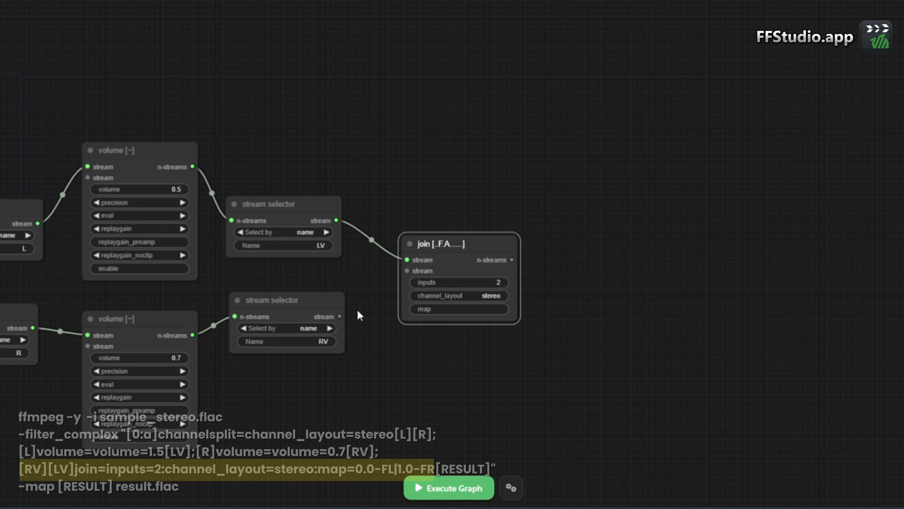
left_click_drag(340, 316, 407, 270)
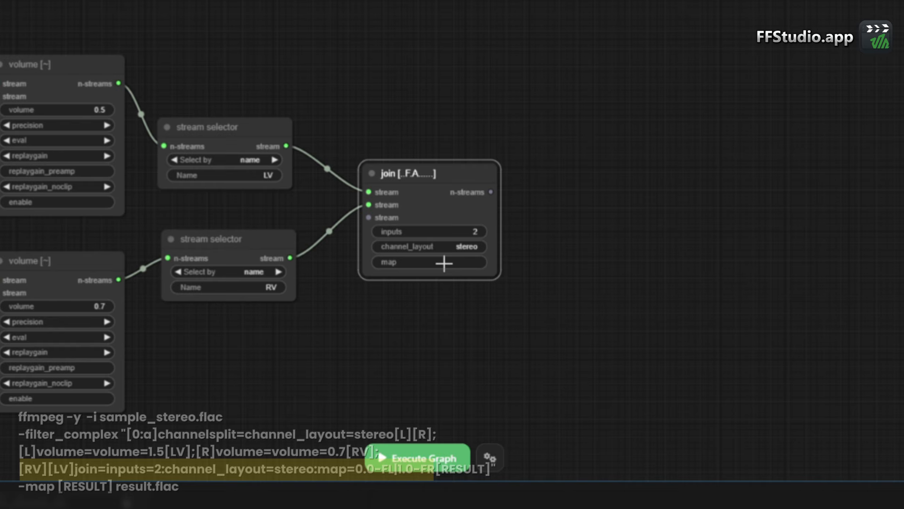
- Set the join node's map to 0.0-FL|1.0-FR and nudge the node slightly
left_click(444, 264)
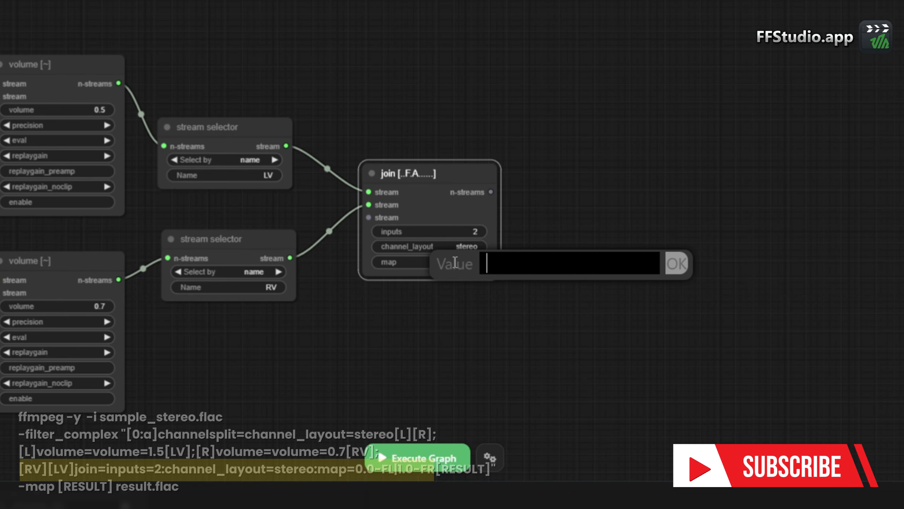
type("0.0")
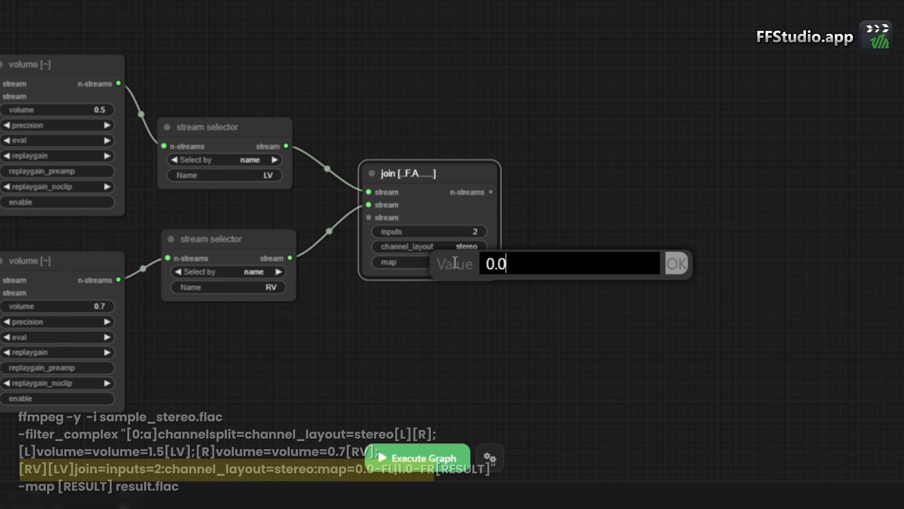
type("-FL")
key("Return")
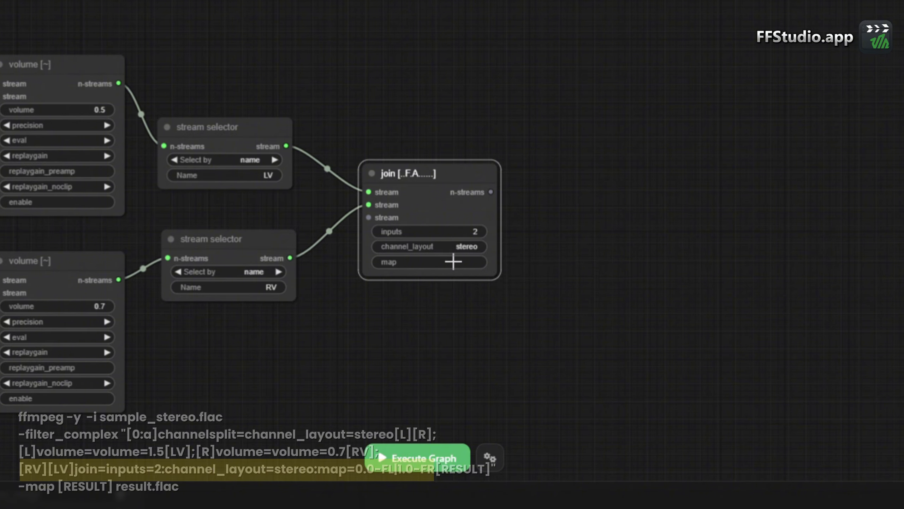
left_click(453, 262)
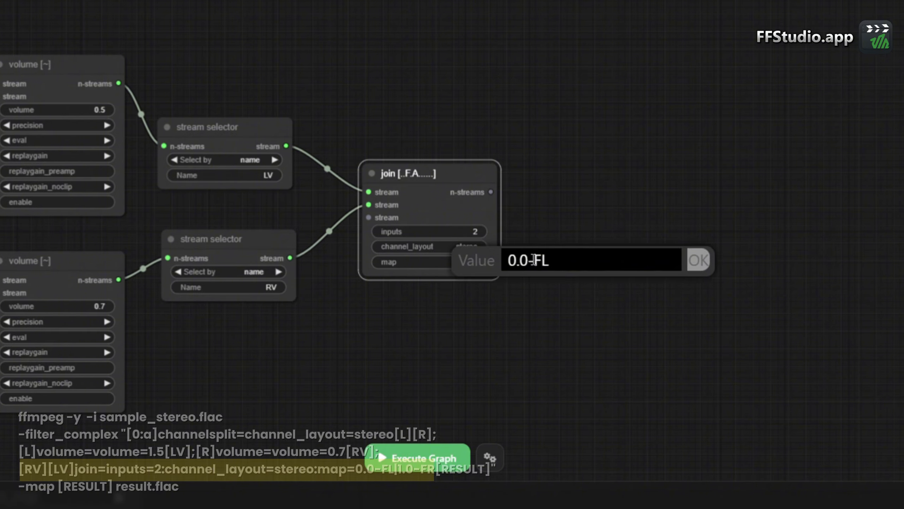
type("|1.0-FR")
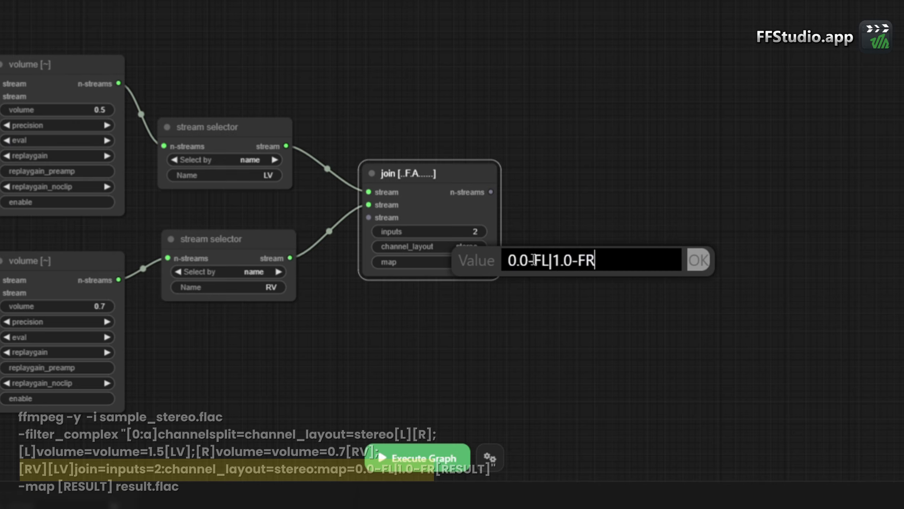
key("Return")
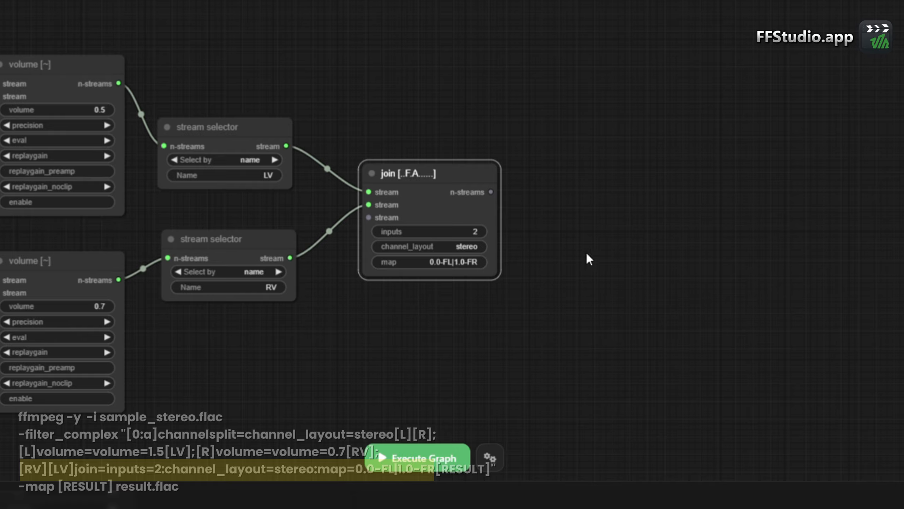
left_click_drag(446, 168, 434, 166)
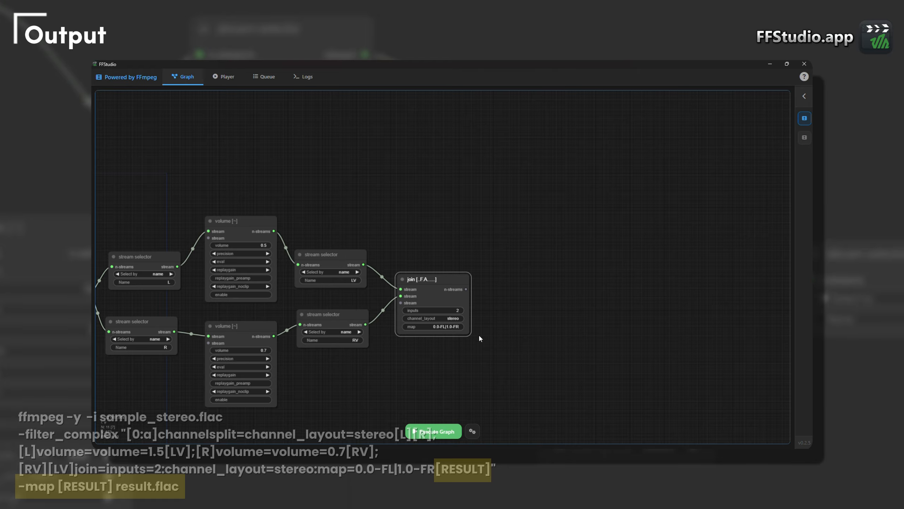
- Duplicate the RV stream selector and place the copy beyond the join node
left_click(346, 313)
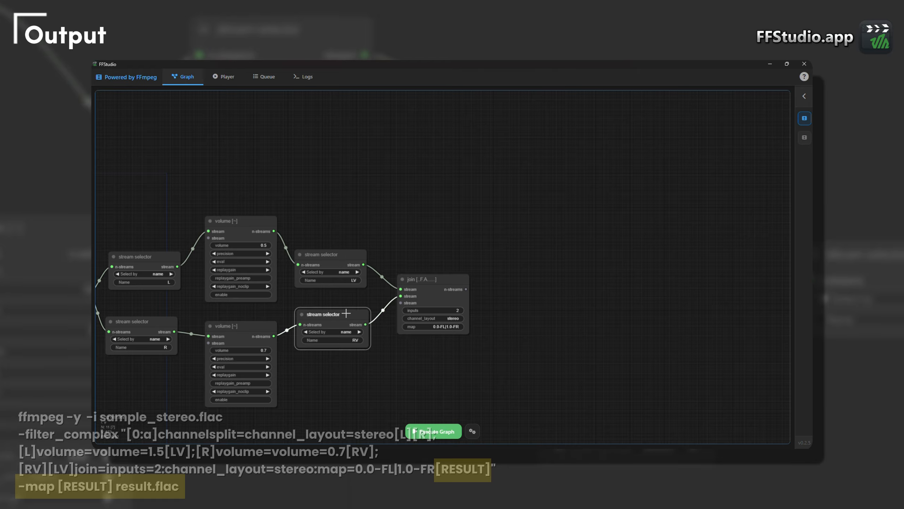
key("ctrl+v")
left_click_drag(407, 316, 519, 287)
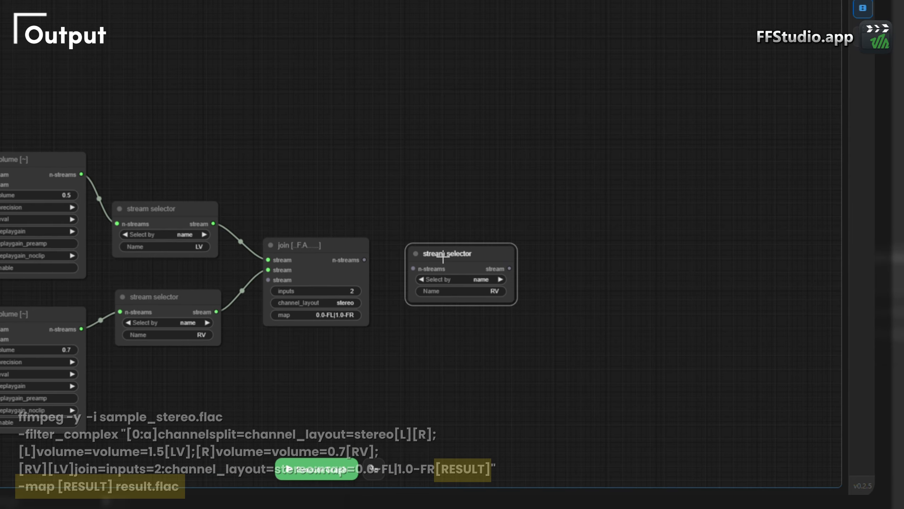
- Set the copied selector's name to RESULT and connect the join node's n-streams output to it
left_click(467, 292)
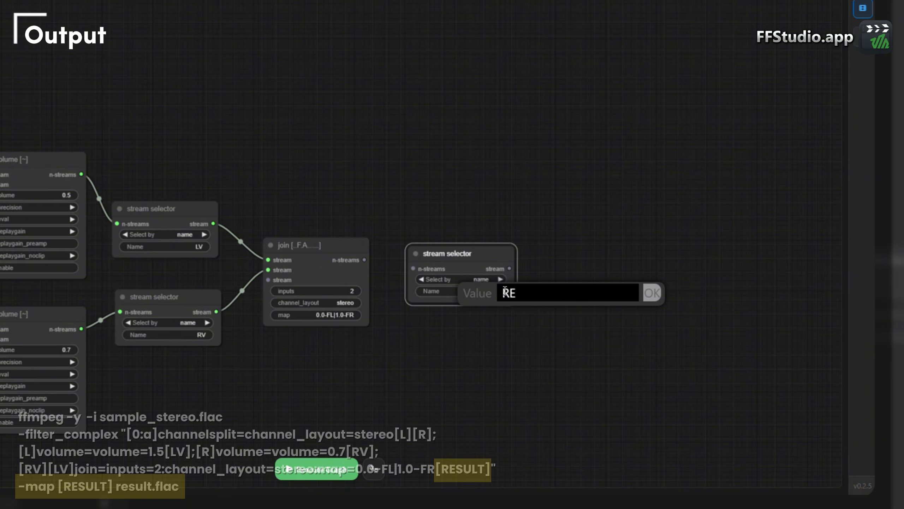
key("Return")
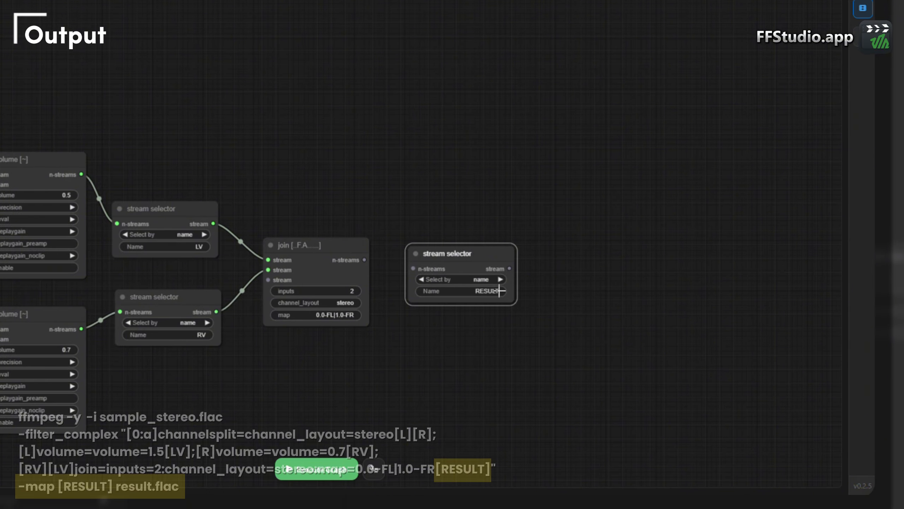
left_click_drag(364, 260, 441, 264)
- Add an ffmpeg OUT node in the empty canvas area beyond the RESULT stream selector
left_click_drag(576, 258, 411, 260)
right_click(348, 250)
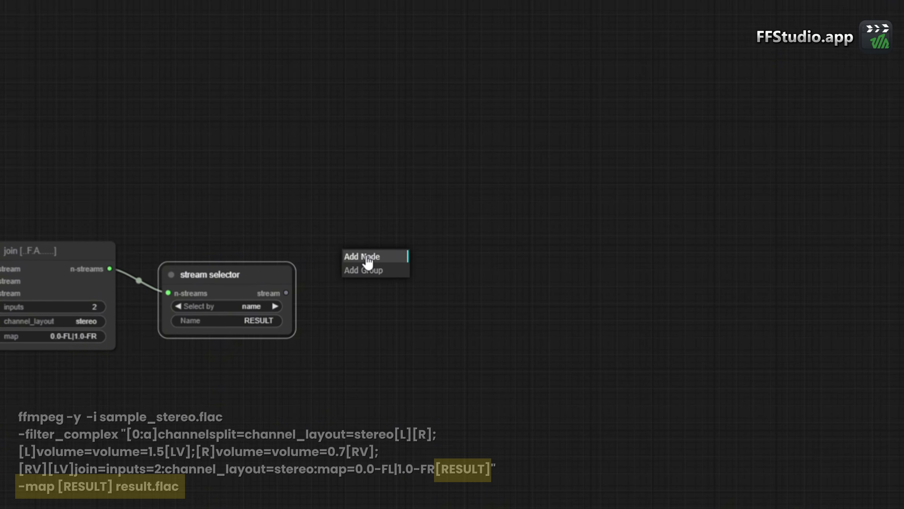
left_click(368, 260)
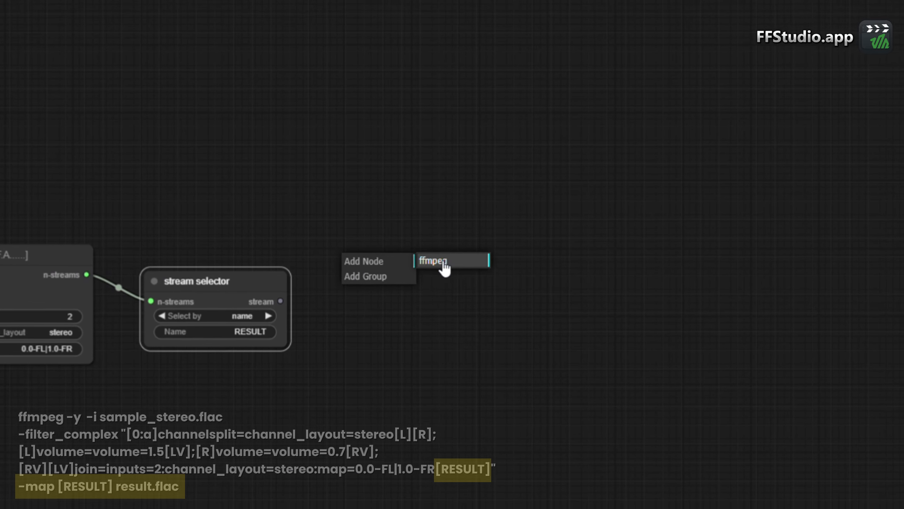
left_click(442, 264)
left_click(518, 383)
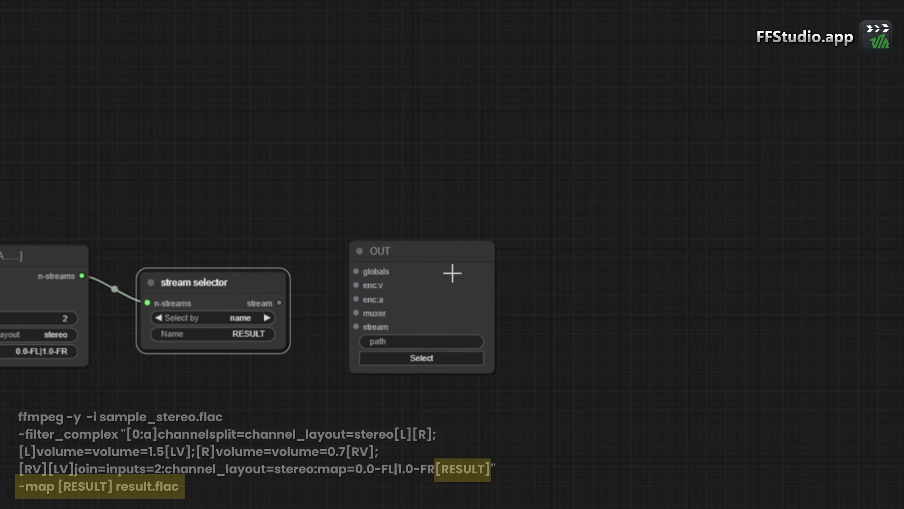
- Connect the RESULT selector's stream to the OUT node and set its path to result.flac in the output folder
left_click_drag(452, 270, 371, 281)
left_click_drag(279, 302, 335, 329)
left_click(401, 361)
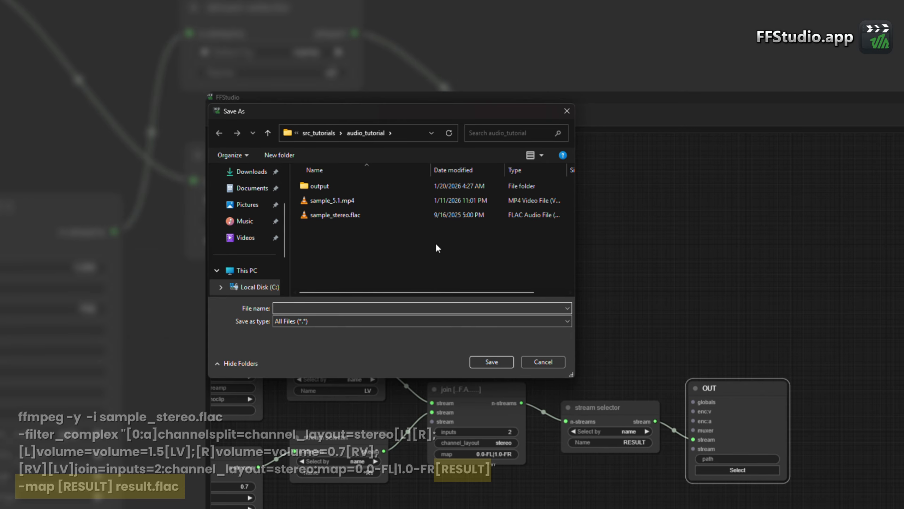
double_click(315, 186)
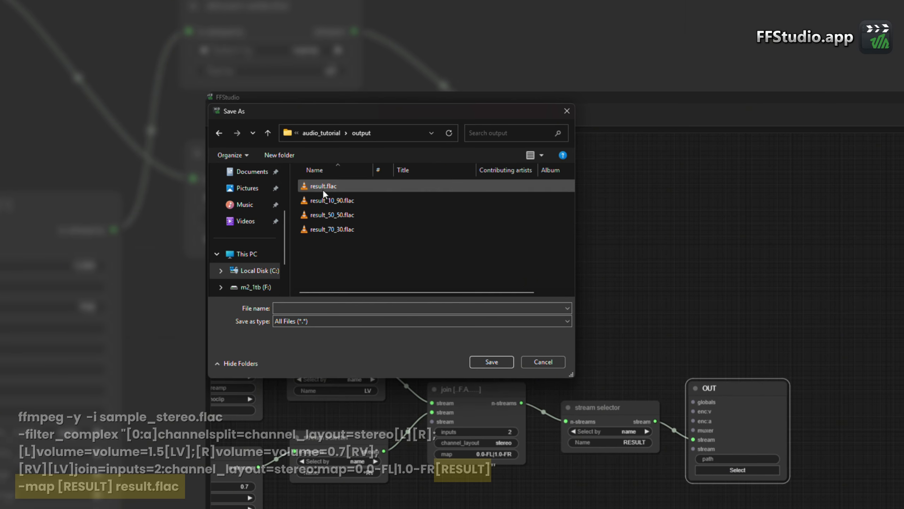
left_click(322, 185)
left_click(501, 361)
left_click(721, 361)
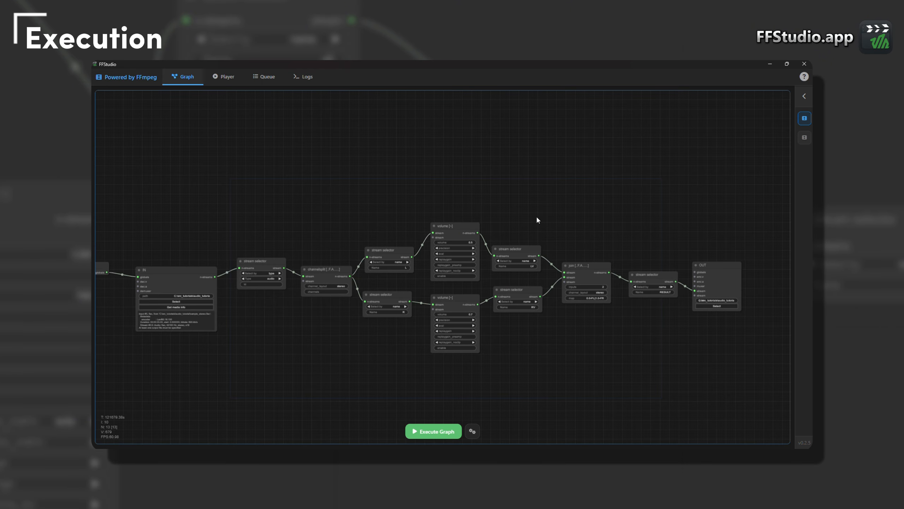
- Execute the graph, and check the finished job in the queue and the logs
left_click(432, 435)
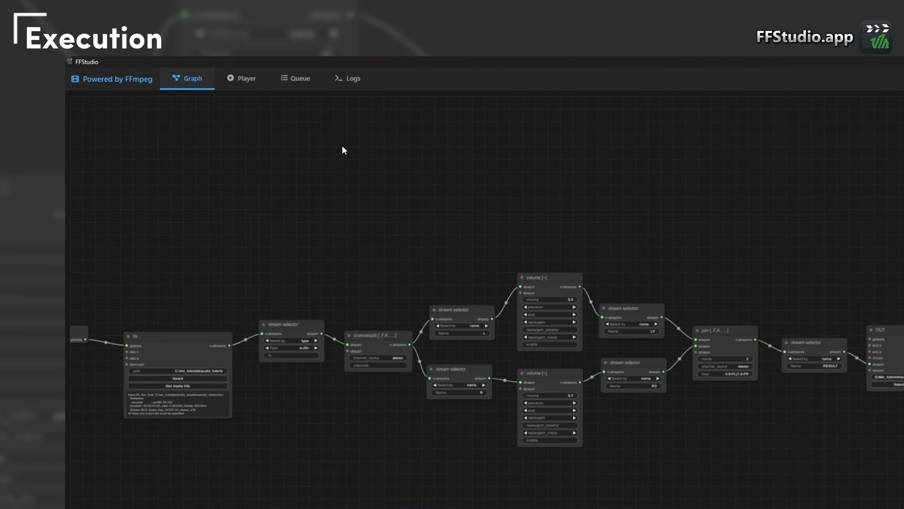
left_click(296, 78)
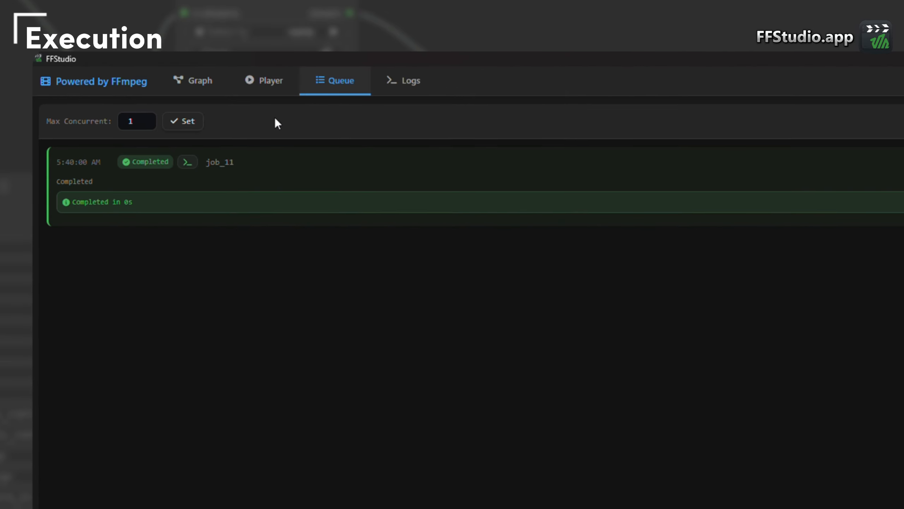
mouse_move(191, 164)
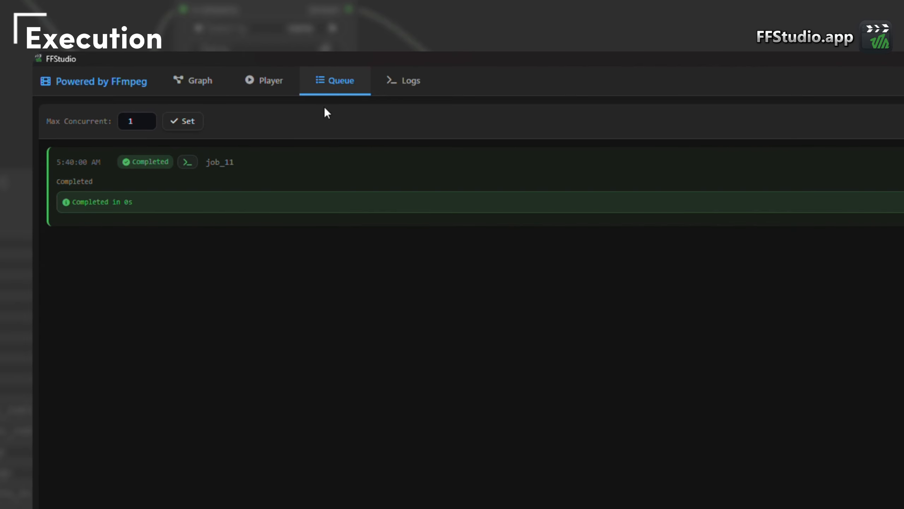
left_click(392, 81)
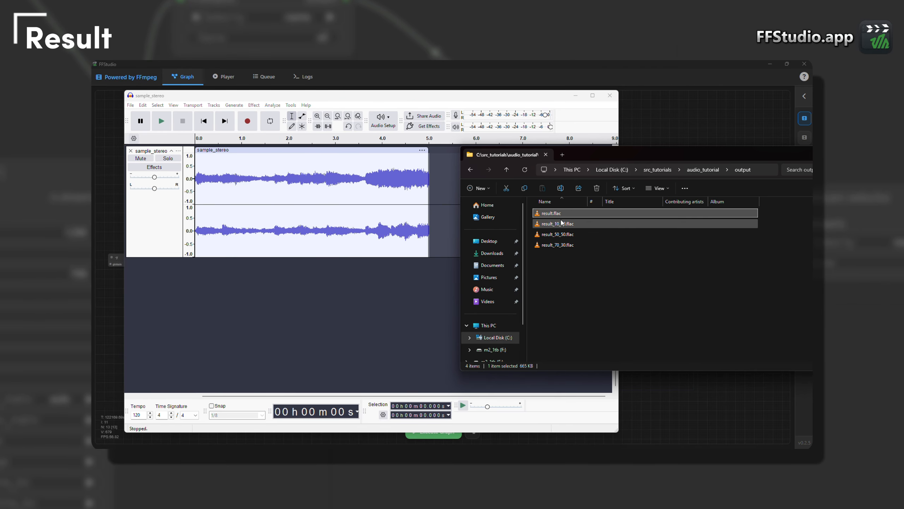
- Switch to Audacity and import result.flac from the output folder as a track beneath sample_stereo
left_click_drag(524, 211, 305, 300)
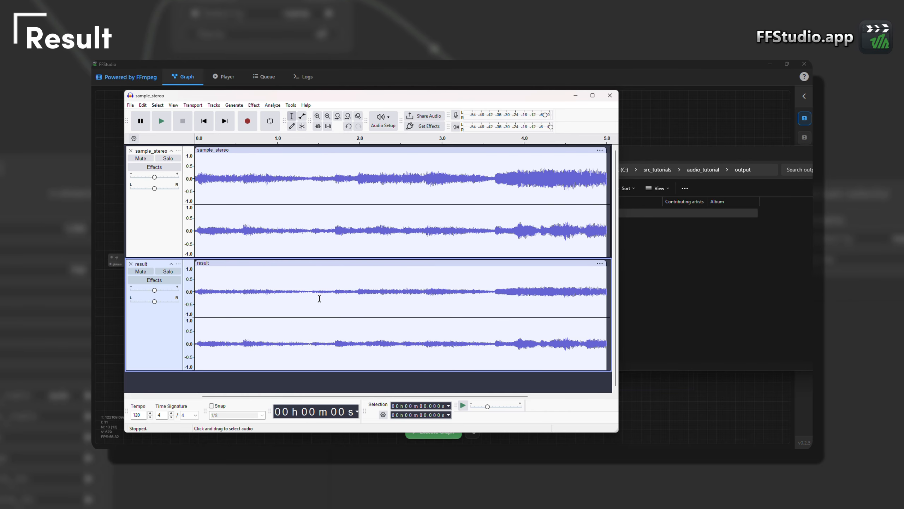
scroll(319, 298, "down", 2)
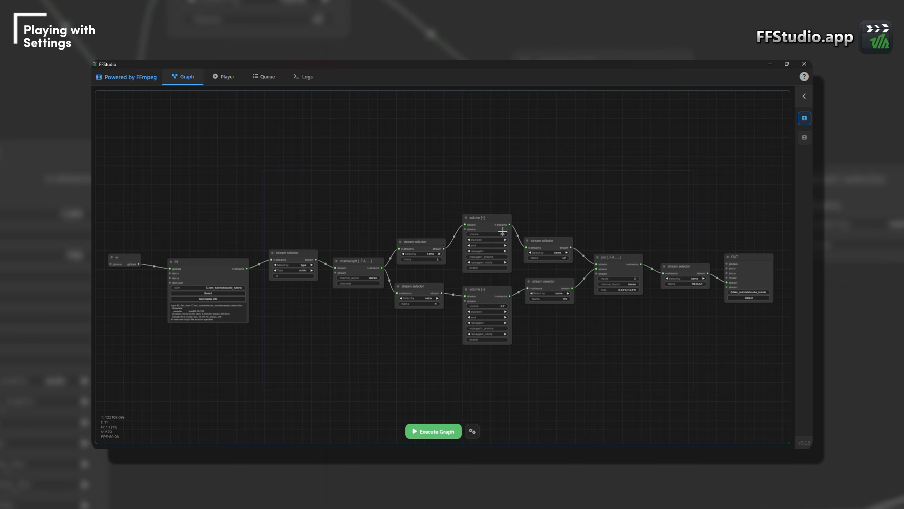
- Back in FFStudio, set the L channel's volume node to 1.5 and execute the graph again
scroll(524, 245, "up", 5)
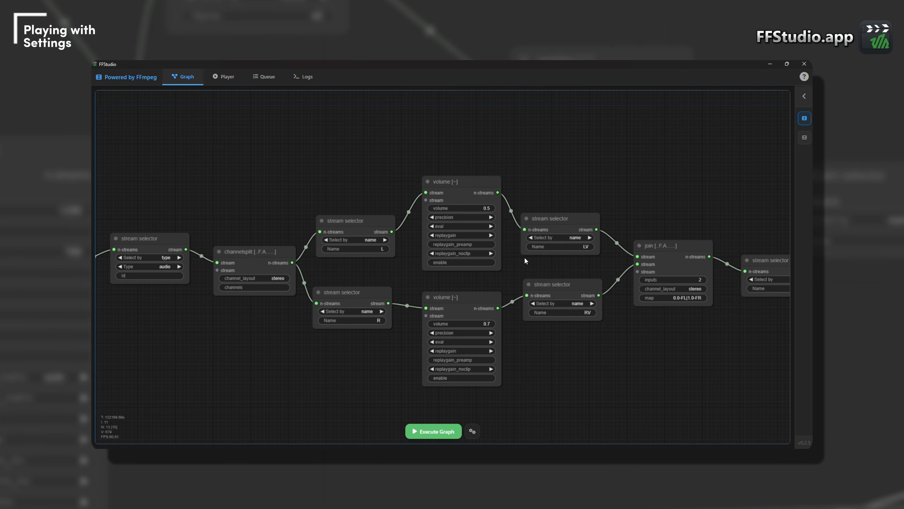
left_click(491, 205)
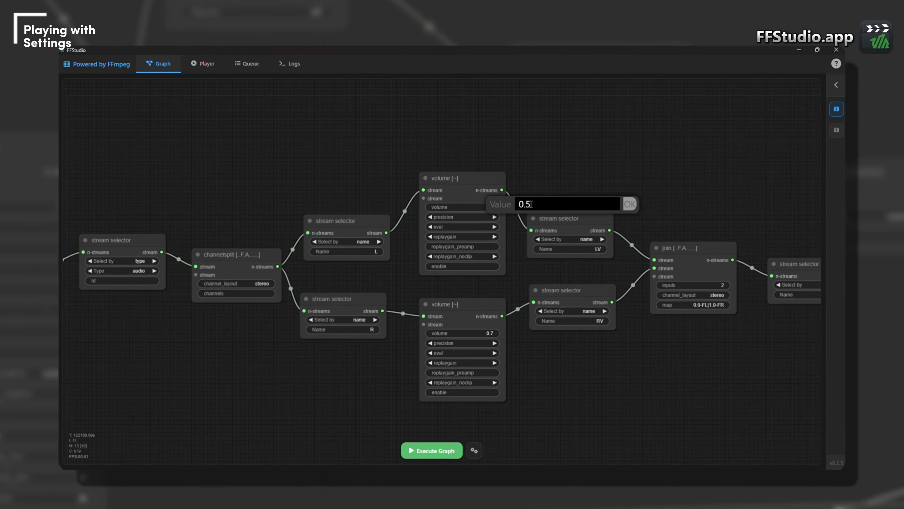
key("BackSpace")
type("1")
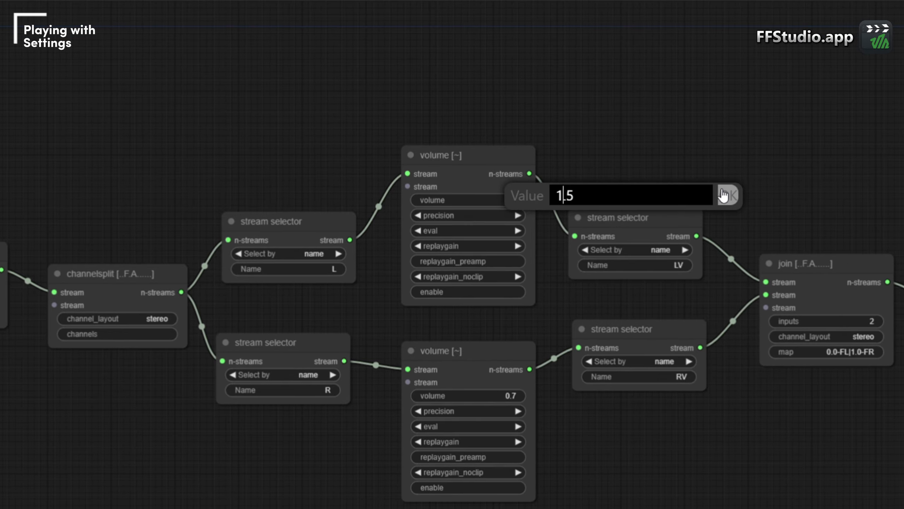
left_click(686, 199)
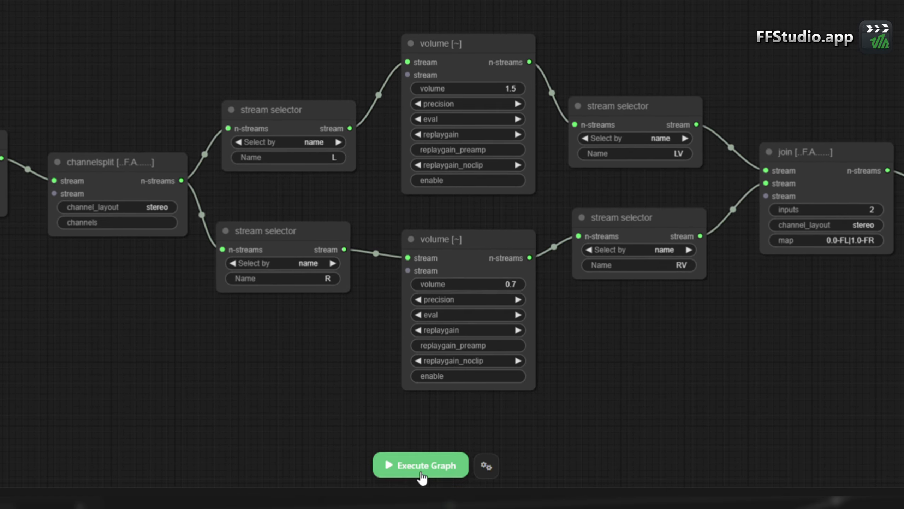
left_click(420, 474)
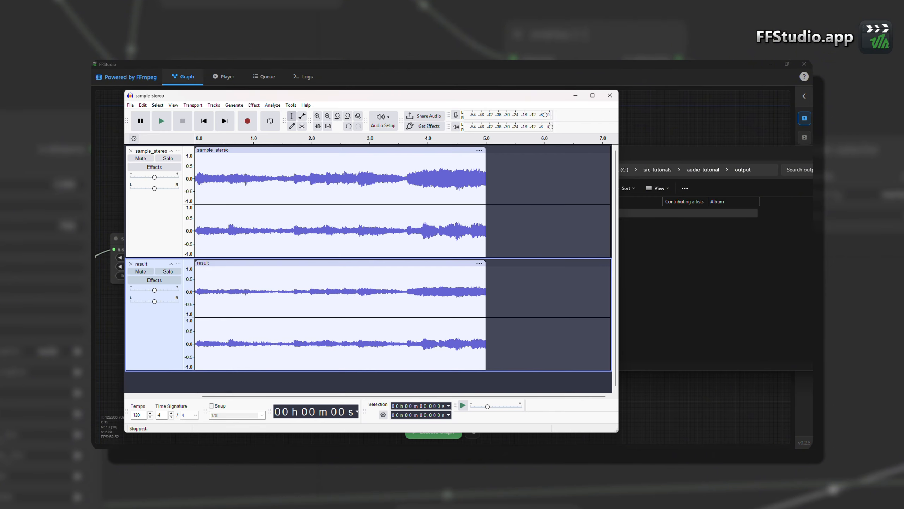
- Switch to Audacity, import the newly rendered result.flac as another track and compare its waveforms with the earlier tracks
scroll(345, 323, "up", 2, "ctrl")
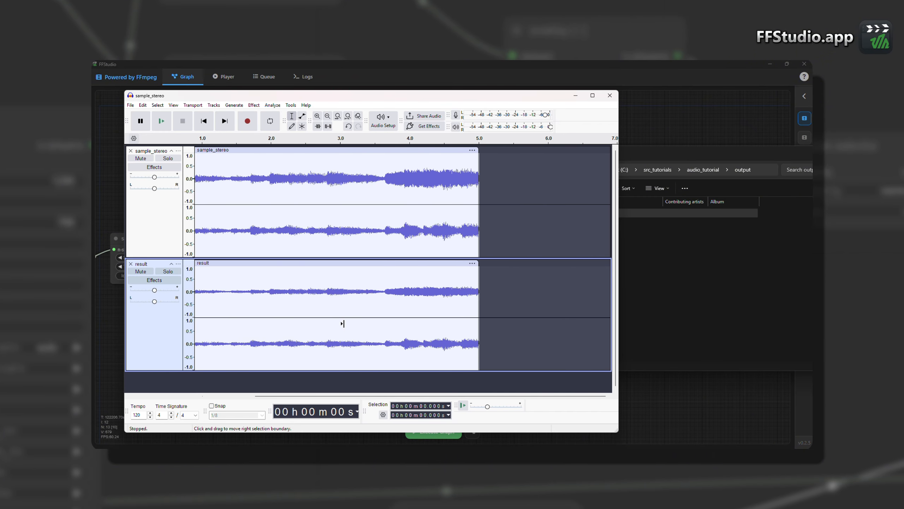
left_click_drag(324, 396, 241, 398)
left_click(642, 258)
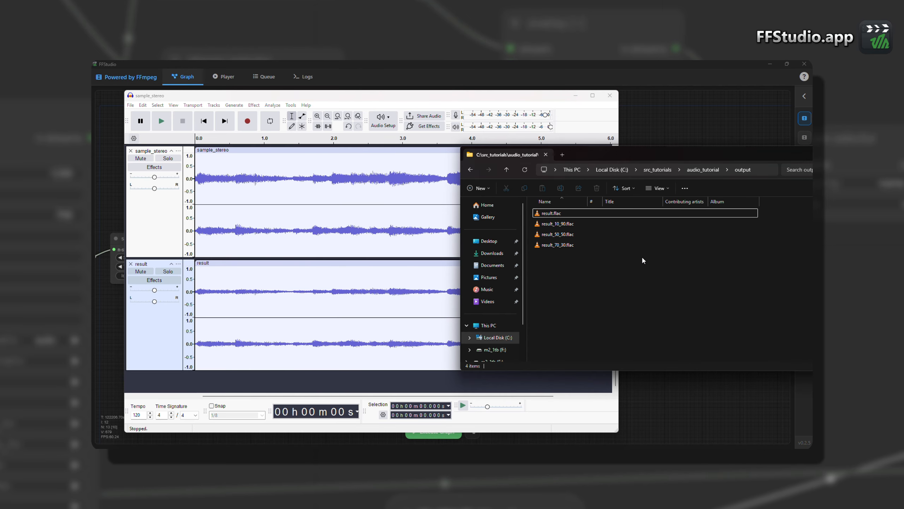
left_click_drag(559, 214, 302, 385)
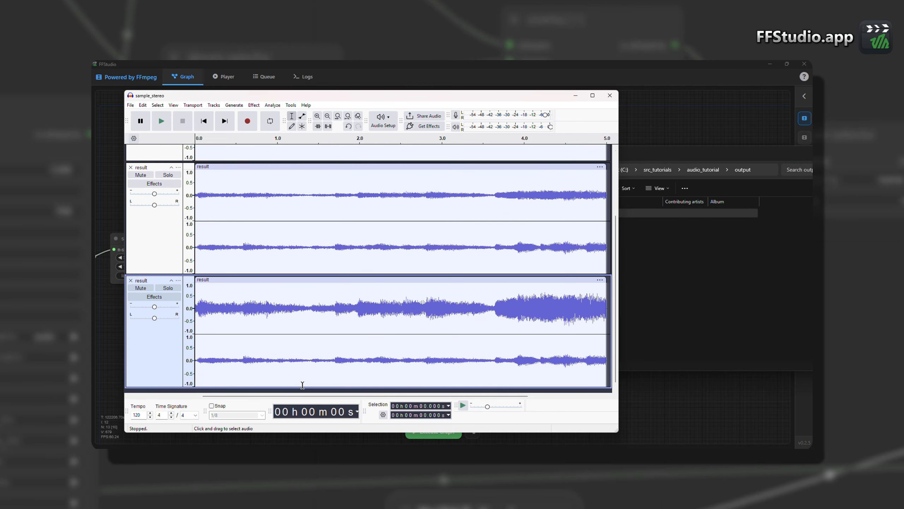
scroll(498, 198, "up", 4)
scroll(496, 191, "down", 4)
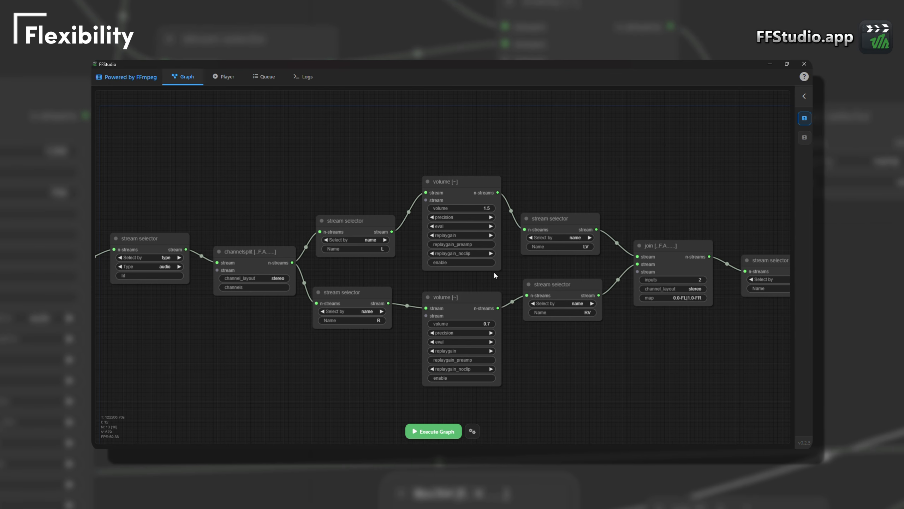
- In FFStudio, reconnect the join node with RV as its first stream and LV as its second, and execute the graph
left_click_drag(616, 189, 503, 197)
scroll(517, 193, "down", 4)
scroll(523, 214, "up", 4)
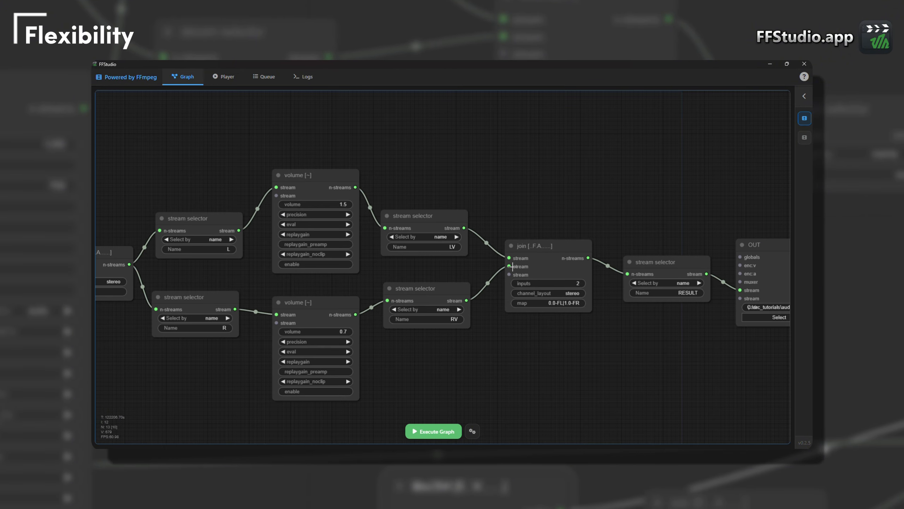
left_click_drag(511, 266, 482, 258)
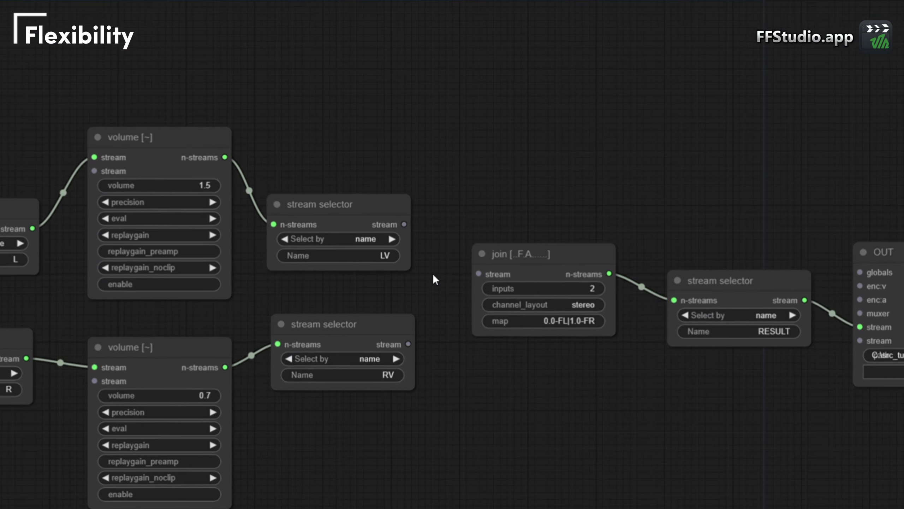
left_click_drag(408, 344, 479, 274)
left_click_drag(404, 225, 462, 300)
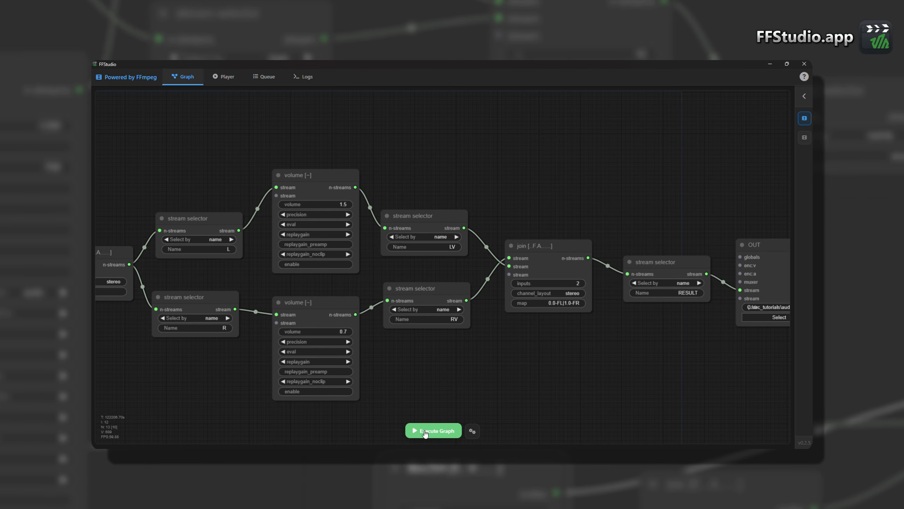
- Switch to Audacity and import the channel-swapped result.flac as a further track for comparison
left_click(244, 456)
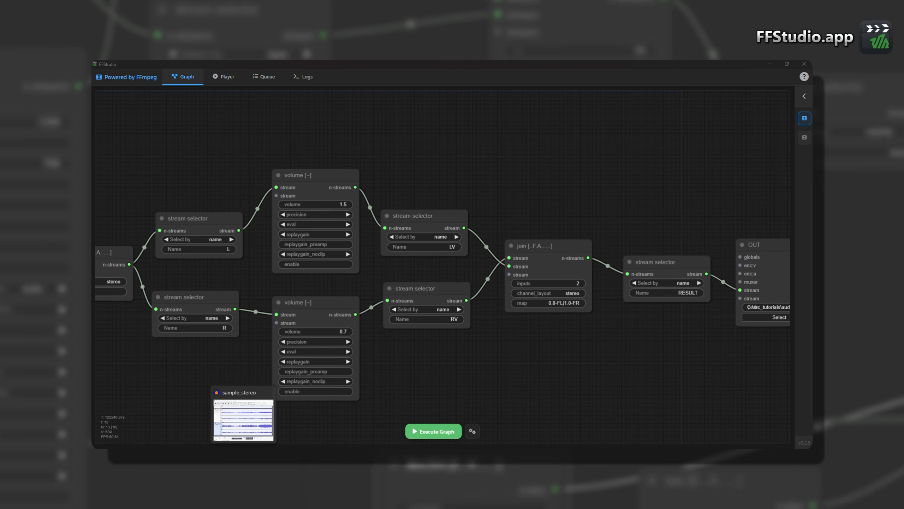
left_click(228, 457)
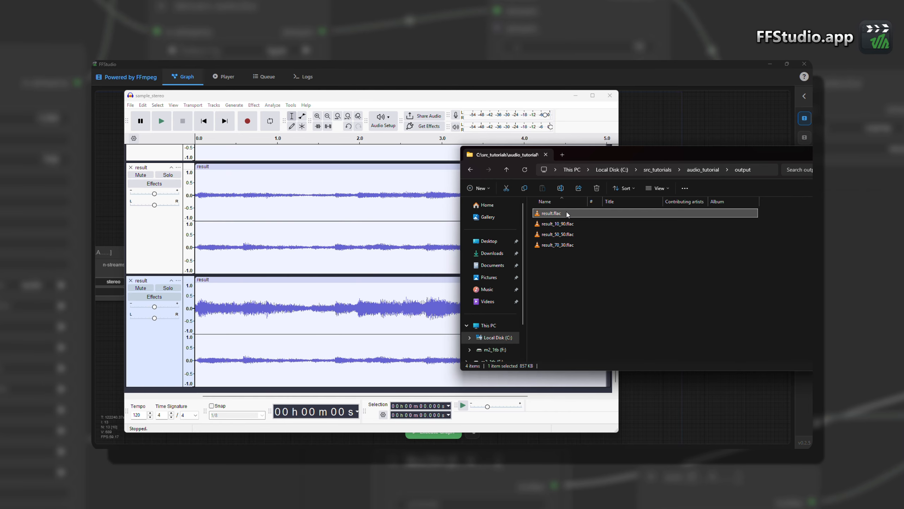
left_click_drag(567, 214, 323, 321)
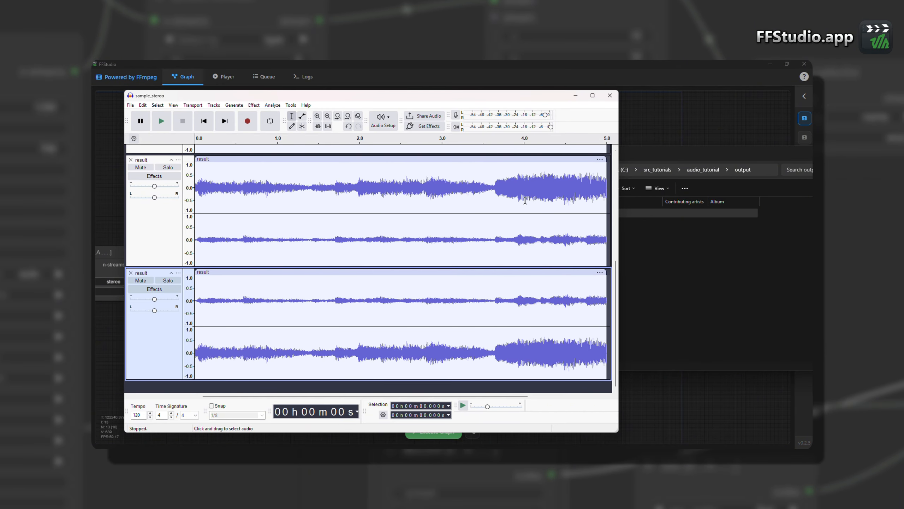
- Return to FFStudio, copy the whole node graph and paste two duplicates above the original
left_click(643, 114)
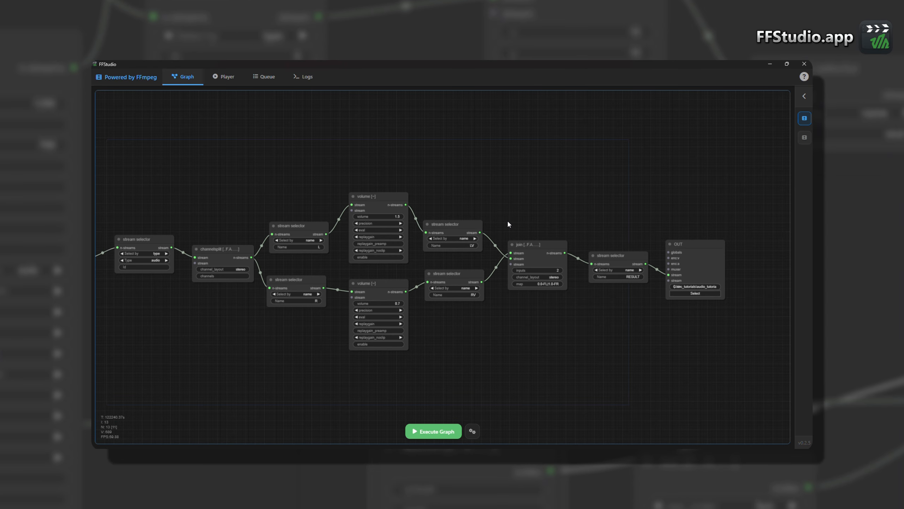
left_click_drag(503, 208, 582, 218)
scroll(624, 213, "down", 2)
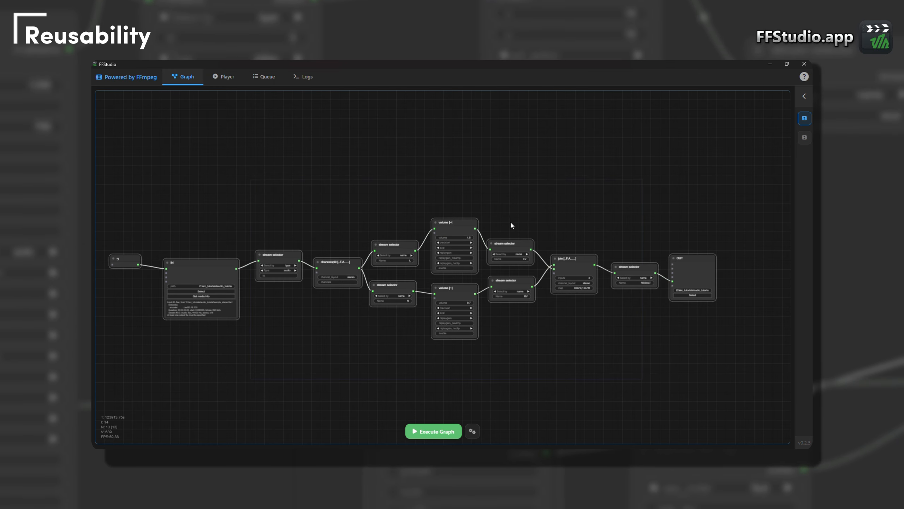
left_click_drag(468, 156, 496, 276)
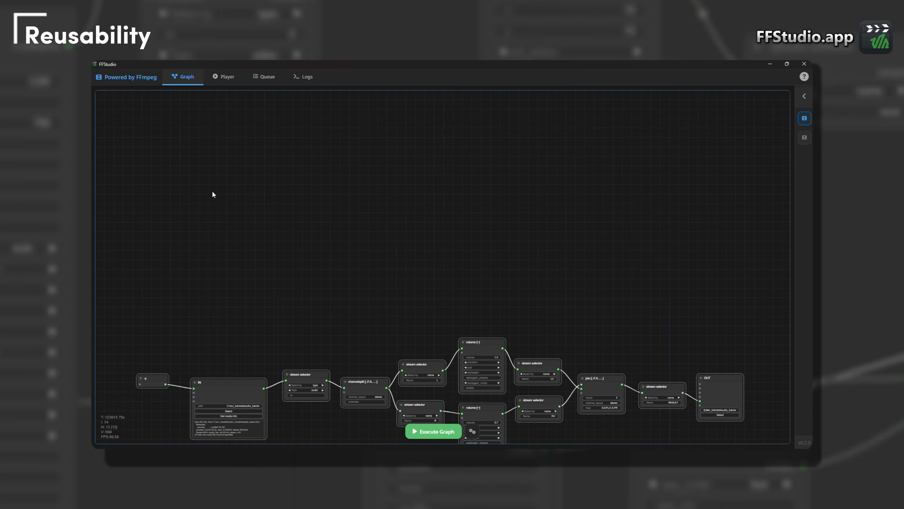
key("ctrl+v")
left_click_drag(331, 157, 396, 286)
key("ctrl+v")
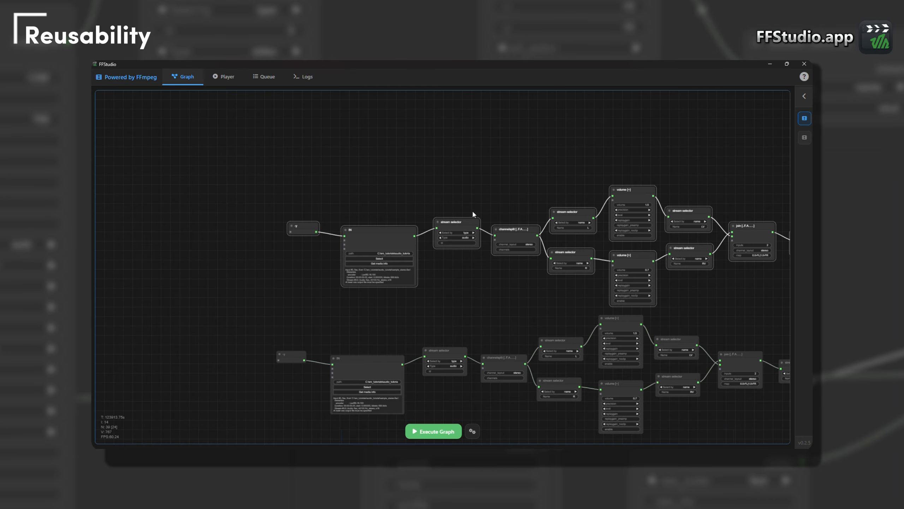
left_click_drag(474, 213, 311, 119)
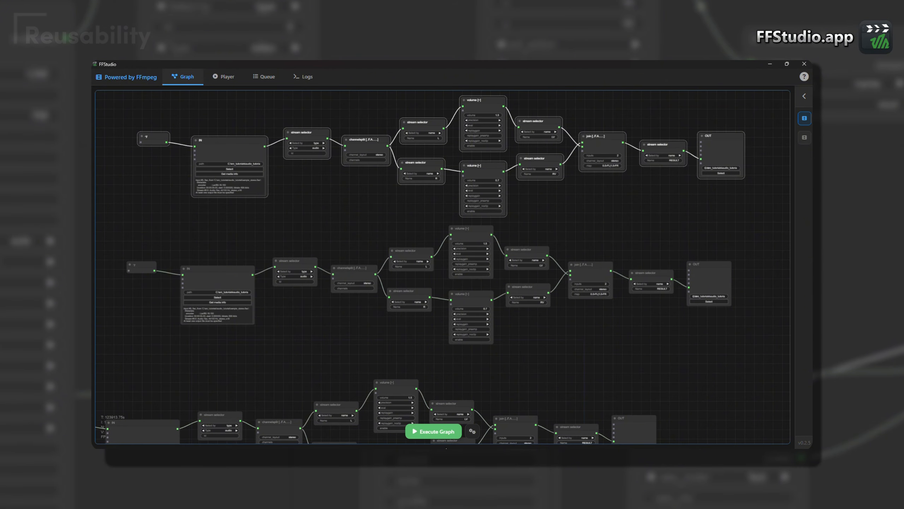
- Switch to Visual Studio Code, paste the copied graph as JSON text into the untitled file and enable word wrap to review it
key("alt+Tab")
key("ctrl+v")
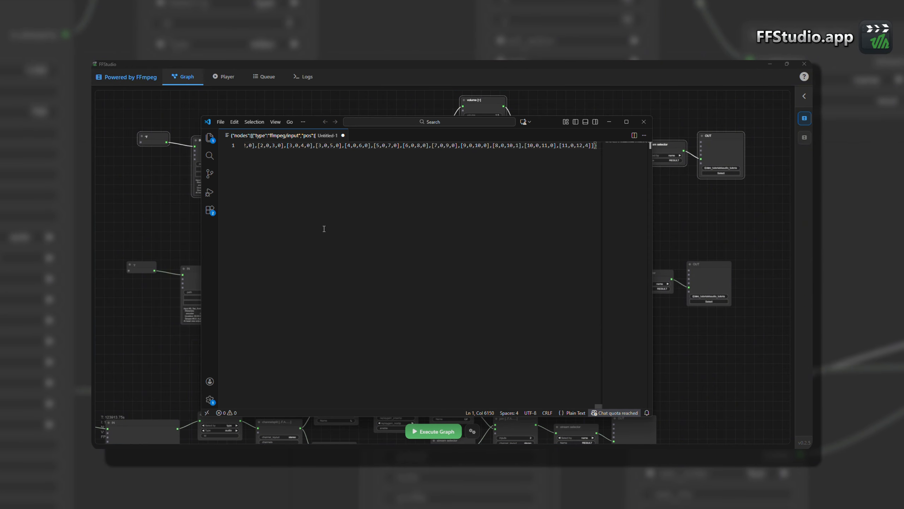
key("alt+z")
scroll(324, 220, "down", 11)
scroll(324, 219, "up", 8)
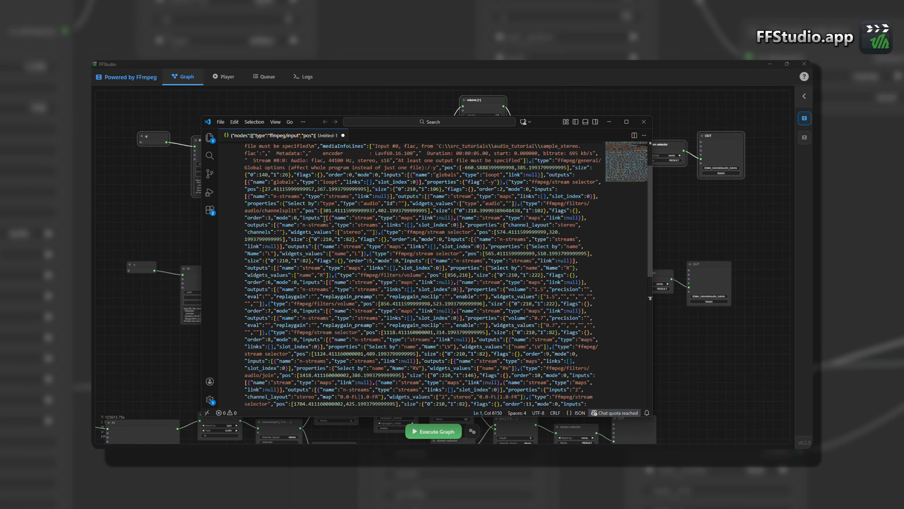
scroll(324, 219, "up", 3)
- Copy all of the graph's JSON text and paste it into the empty canvas area above the existing graphs in FFStudio
key("ctrl+a")
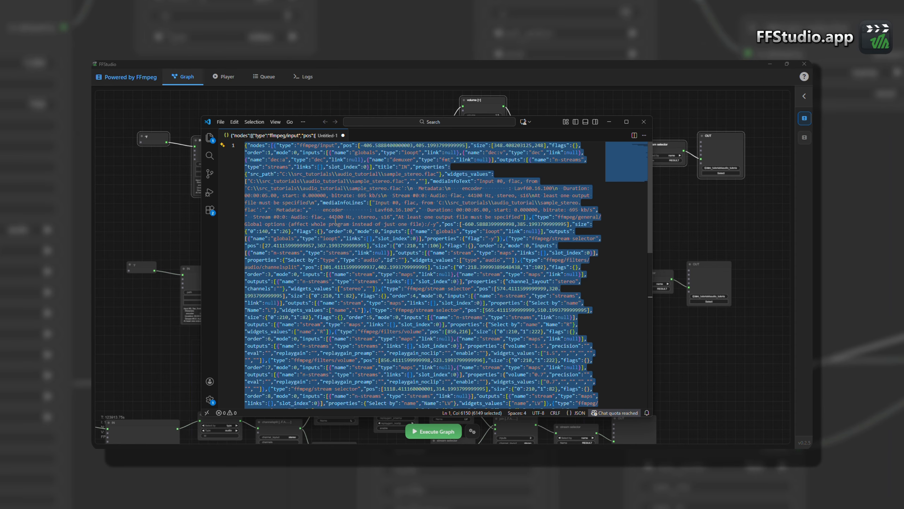
left_click(665, 232)
left_click_drag(614, 197, 645, 392)
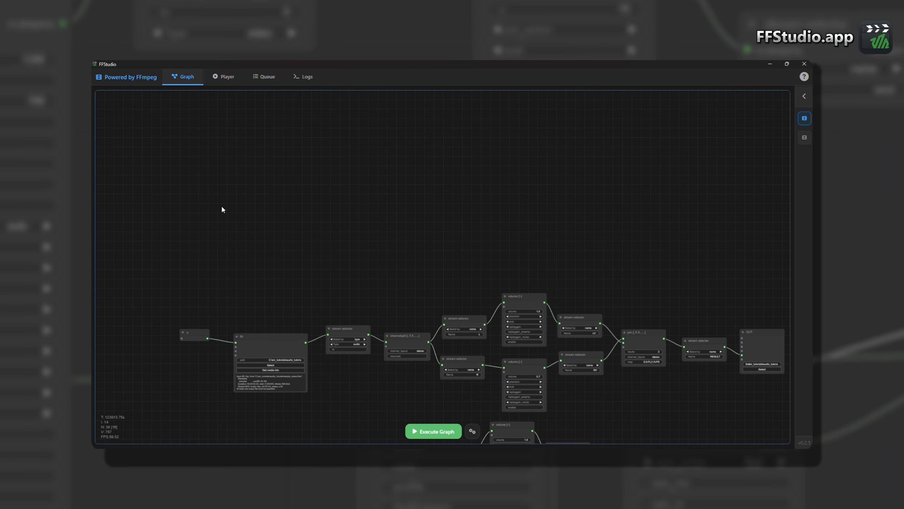
key("ctrl+v")
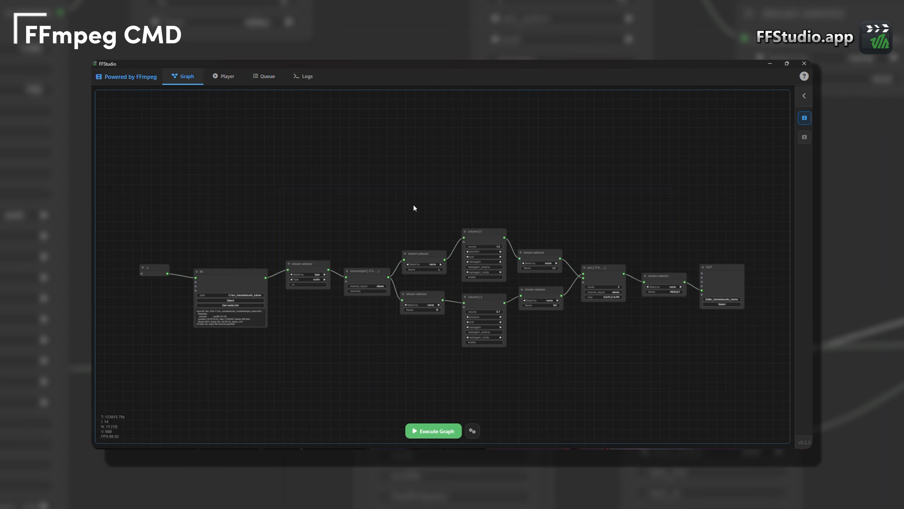
- Copy job_14's FFmpeg command from the queue, run it in a Command Prompt window and review the output
left_click(266, 75)
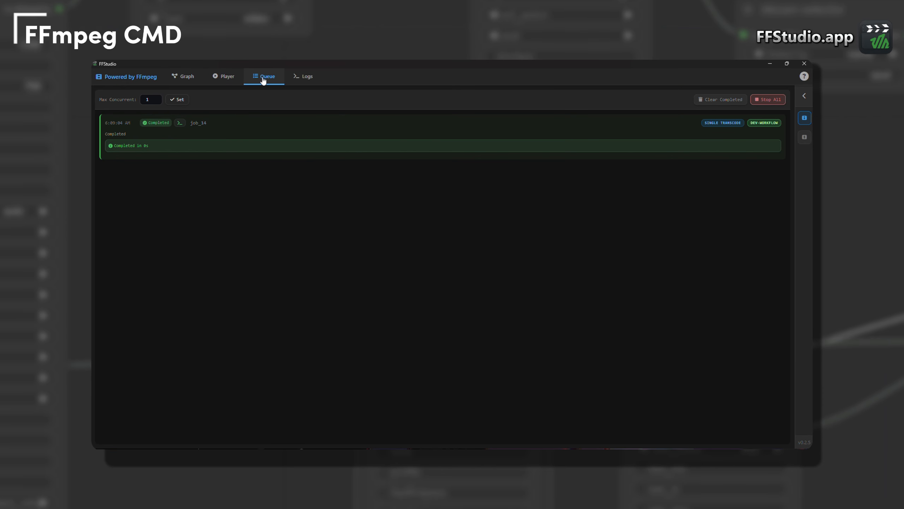
left_click(178, 125)
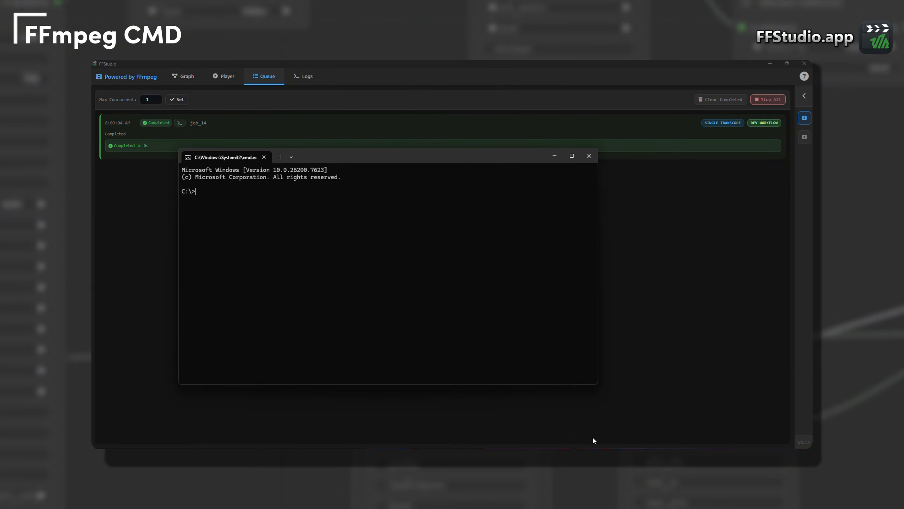
type("C:\\ffmpegs\\ffmpeg-latest\\bin\\ffmpeg.exe -y  -i C:\\src_tutorials\\audio_tutorial\\sample_stereo.flac -filter_complex \"[0:a]channelsplit=channel_layout=stereo[L][R];[L]volume=volume=1.5[LV];[R]volume=volume=0.7[RV];[RV][LV]join=inputs=2:channel_layout=stereo:map=0.0-FL|1.0-FR[RESULT]\"  -map [RESULT] C:\\src_tutorials\\audio_tutorial\\output\\result.flac")
key("Return")
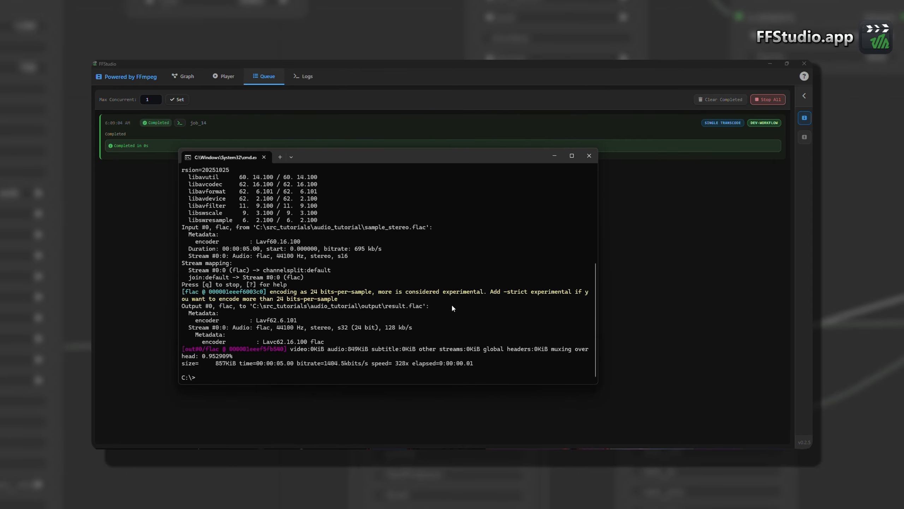
scroll(452, 303, "up", 6)
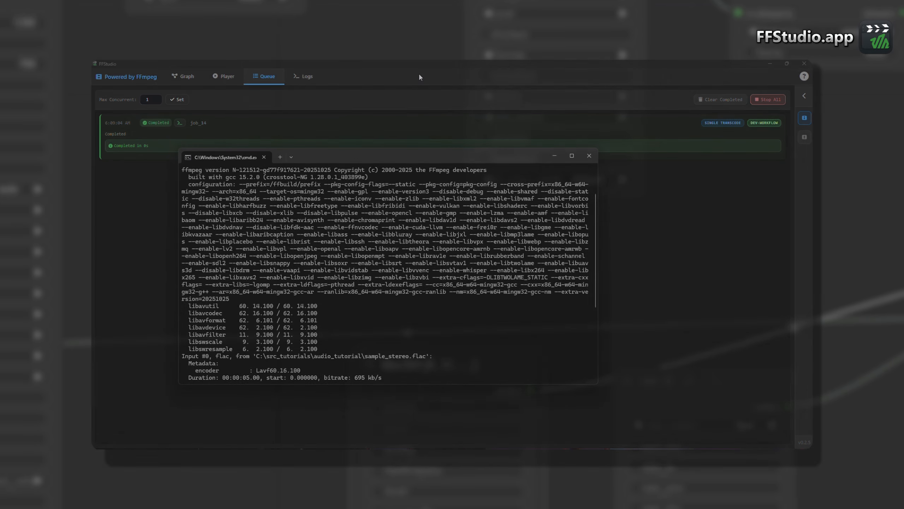